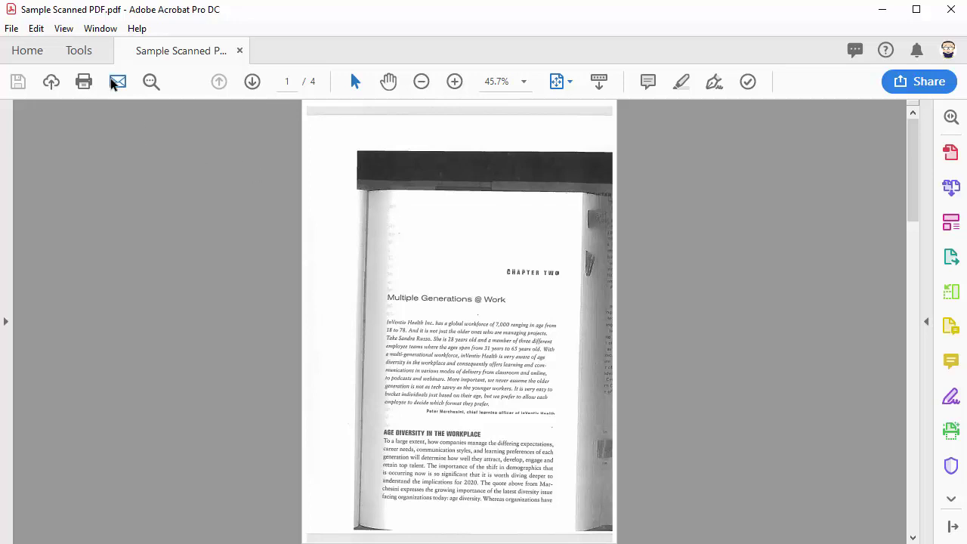
# Run text recognition on all pages of the scanned PDF with English (US) as the language
pyautogui.click(83, 49)
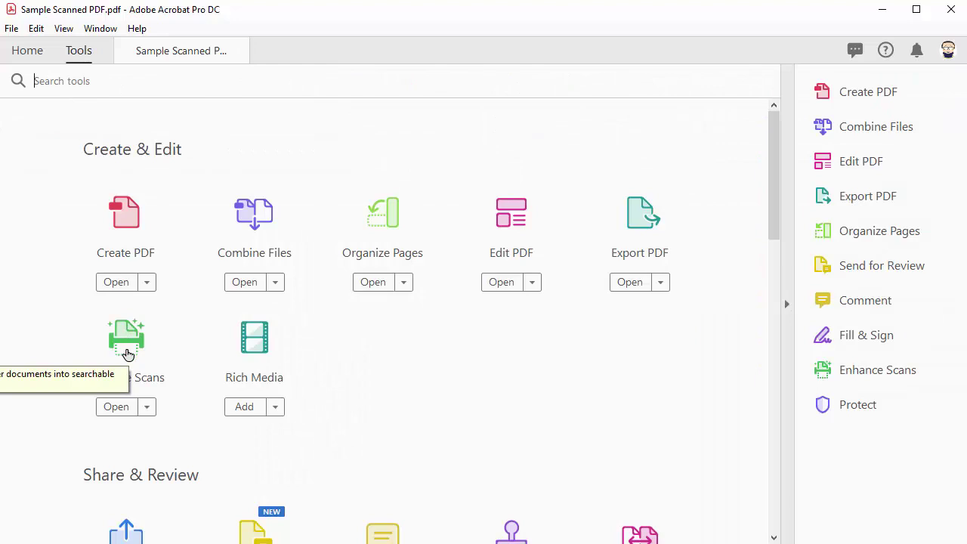
pyautogui.click(126, 338)
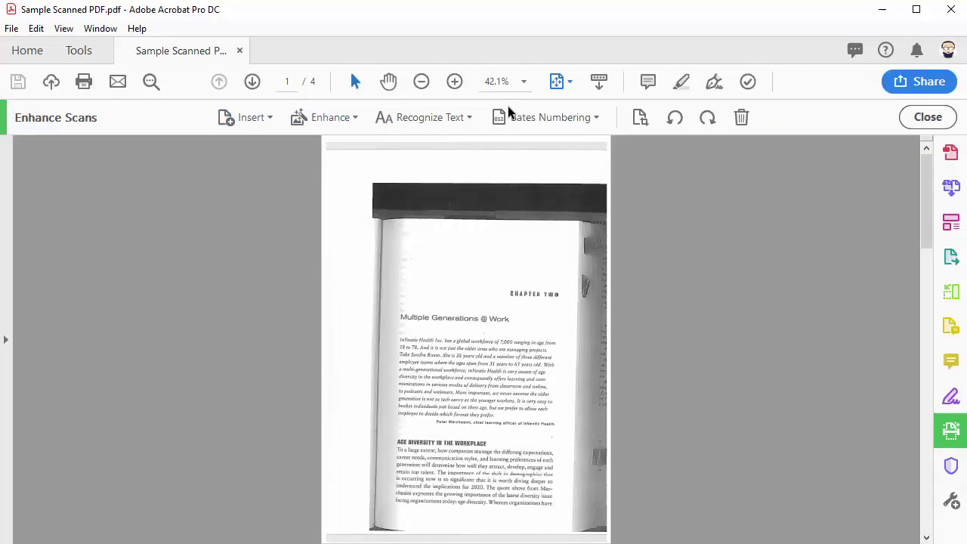
pyautogui.click(468, 118)
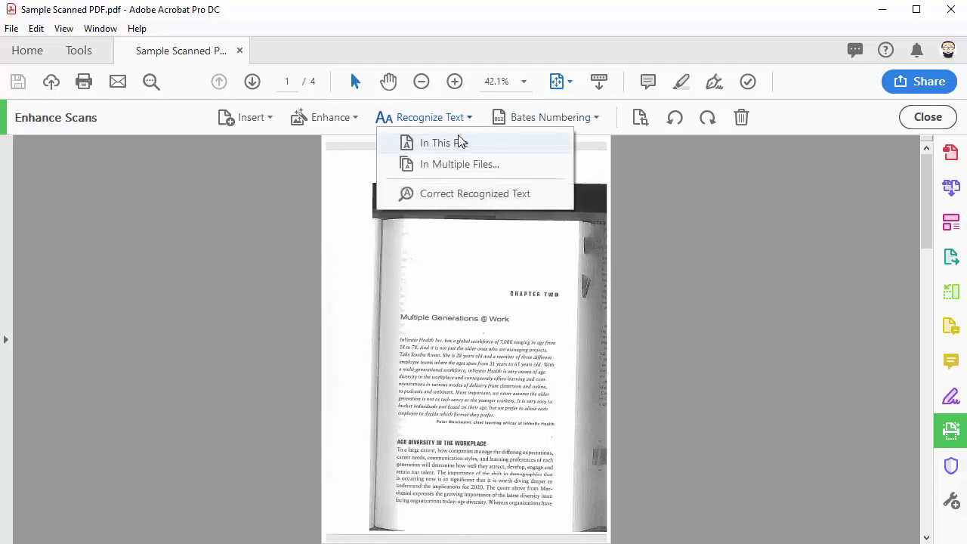
pyautogui.click(455, 144)
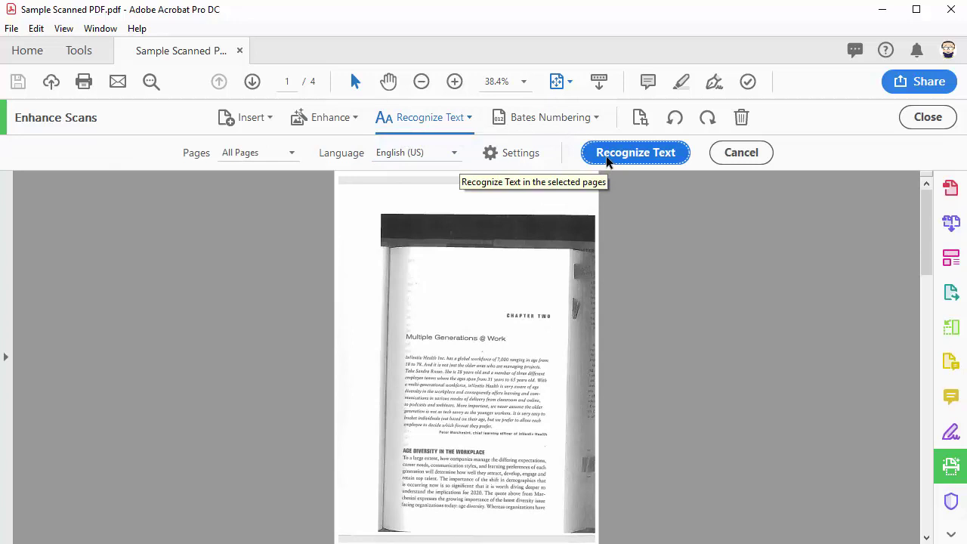
pyautogui.click(606, 156)
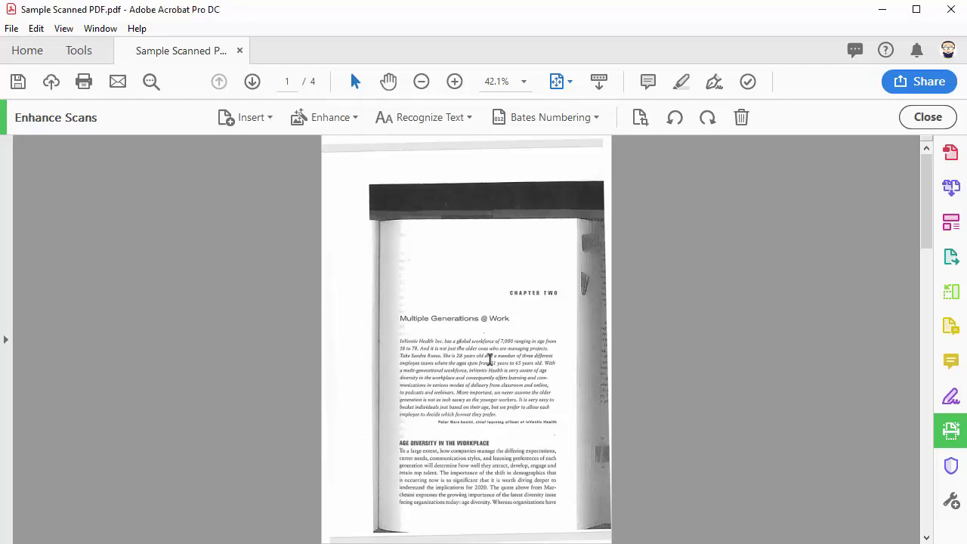
# Copy the first four lines of the italic opening paragraph into a blank Word document and return to the PDF
pyautogui.click(454, 81)
pyautogui.click(454, 81)
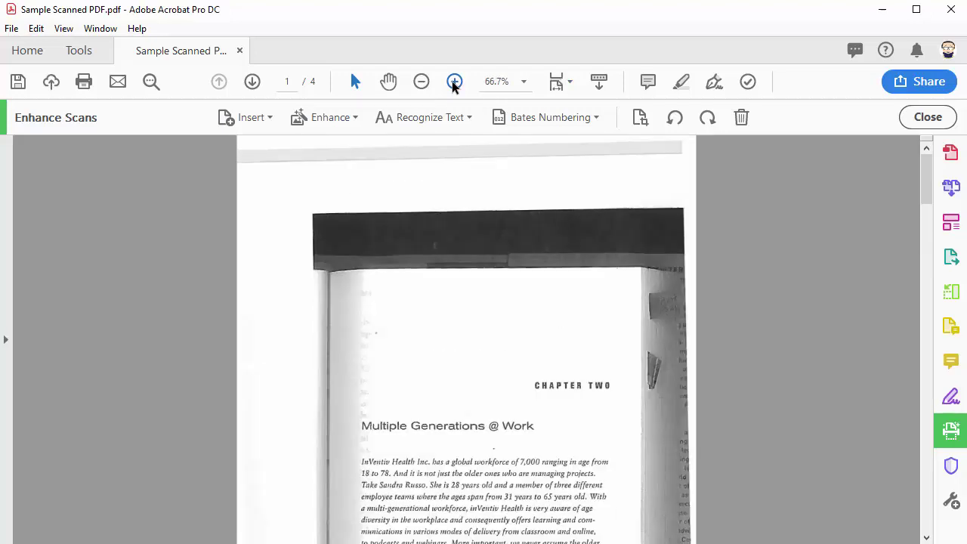
pyautogui.click(454, 81)
pyautogui.click(454, 81)
pyautogui.scroll(-5, 517, 315)
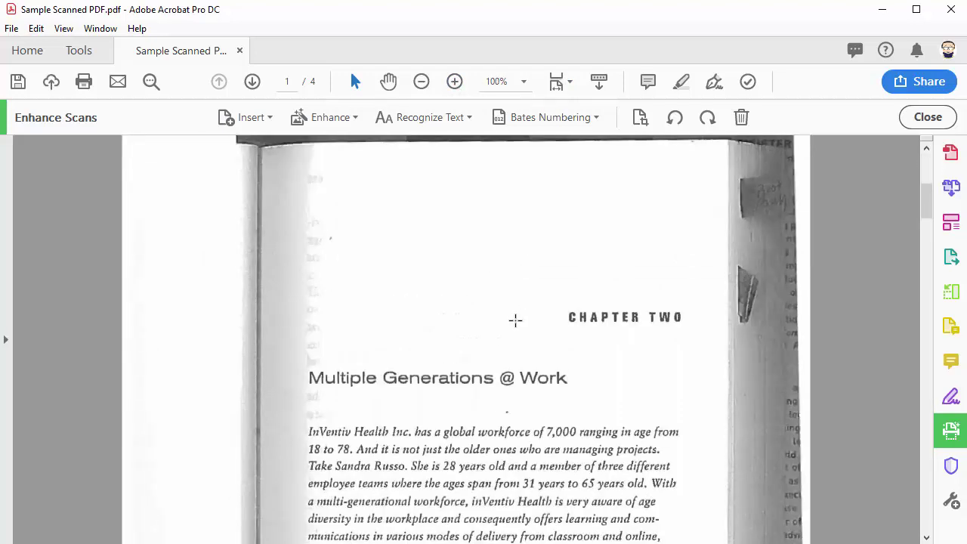
pyautogui.moveTo(678, 404); pyautogui.dragTo(313, 349)
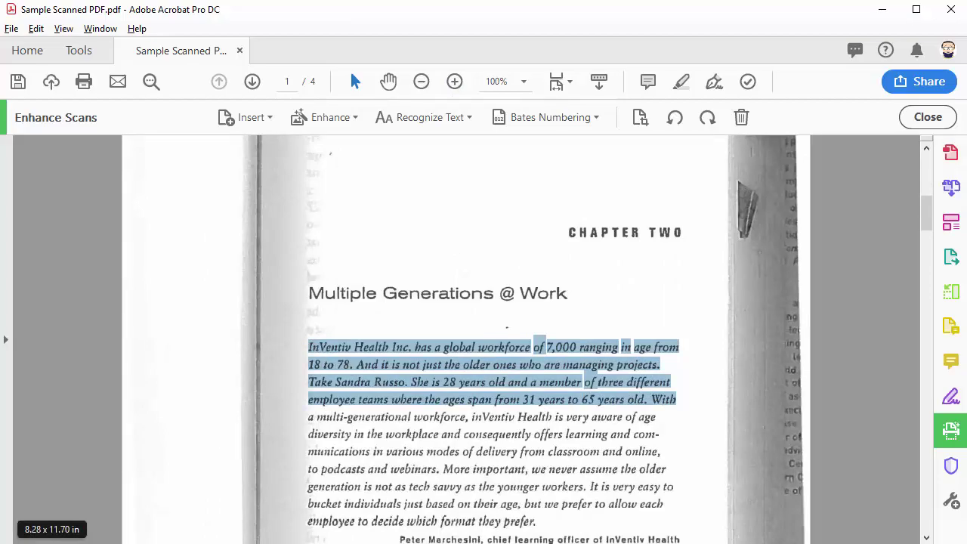
pyautogui.hotkey('alt', 'Tab')
pyautogui.write('bzVentiv Healtb Inc. has a global workforce of 7,000 ranging in age from 18 to 78. And it is not just tbe older ones who are managing projects. Take Sandra Rt1sso. She is 28 years old and a member of three different employee teams where the ages span from 31 years to 65 years old. Witb')
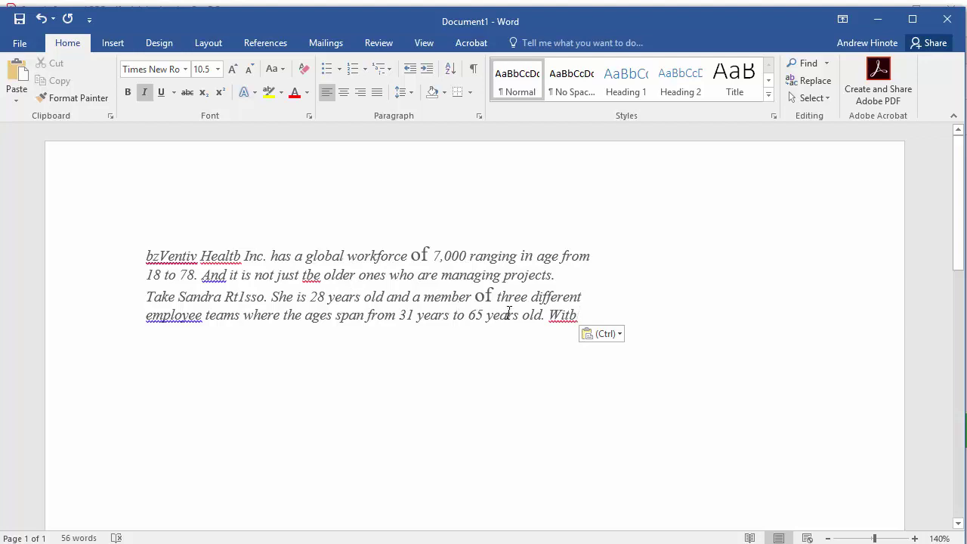
pyautogui.click(473, 4)
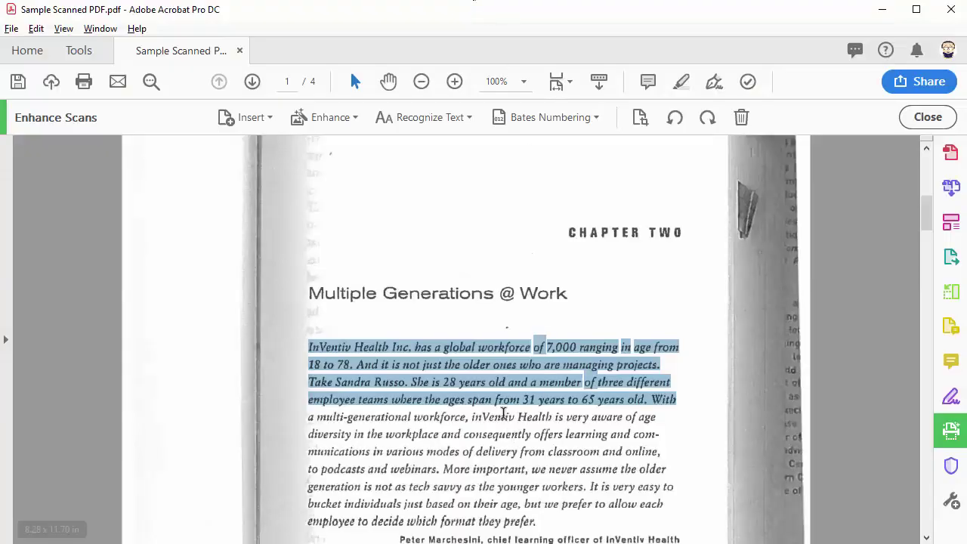
pyautogui.click(486, 397)
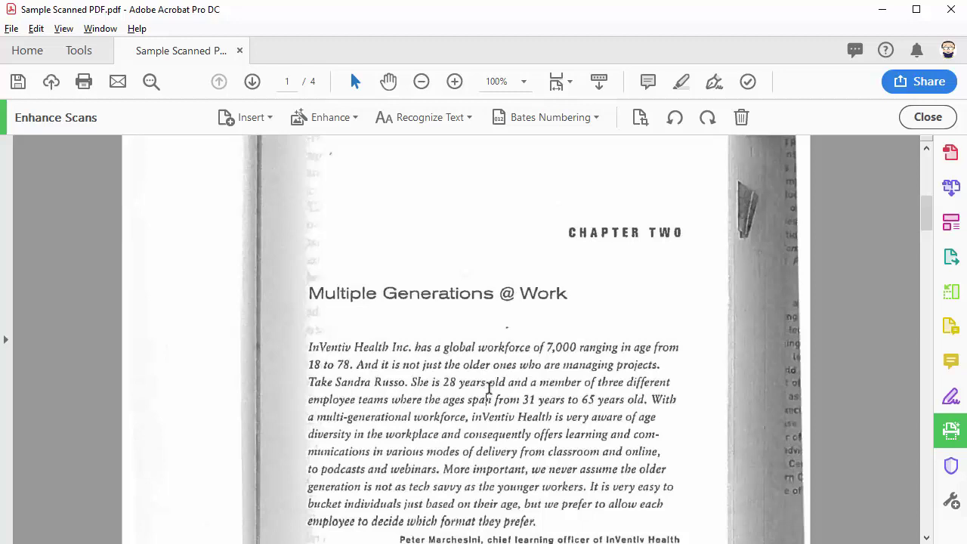
pyautogui.click(491, 398)
# Crop page 1 to the printed text, from the chapter heading down to the last line
pyautogui.hotkey('ctrl', '0')
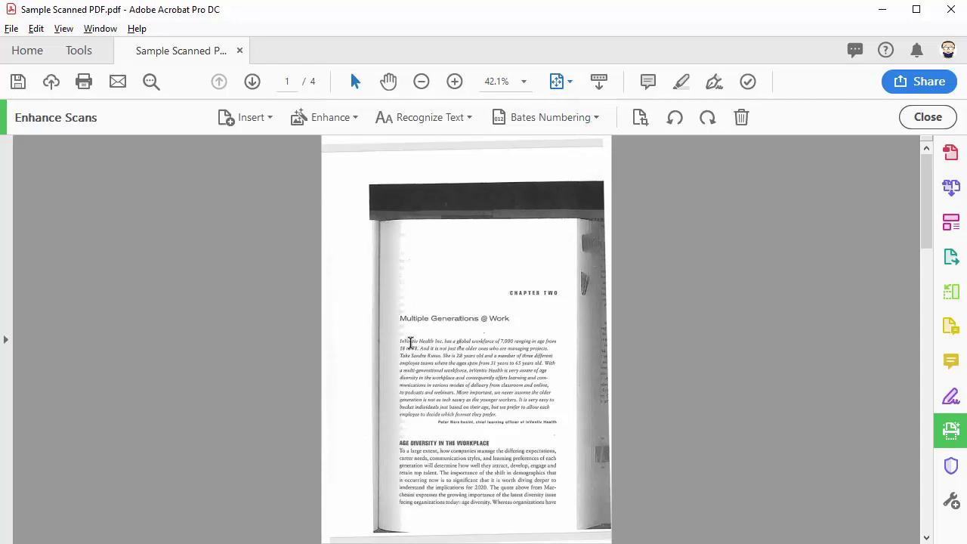
pyautogui.click(641, 117)
pyautogui.moveTo(566, 278); pyautogui.dragTo(389, 518)
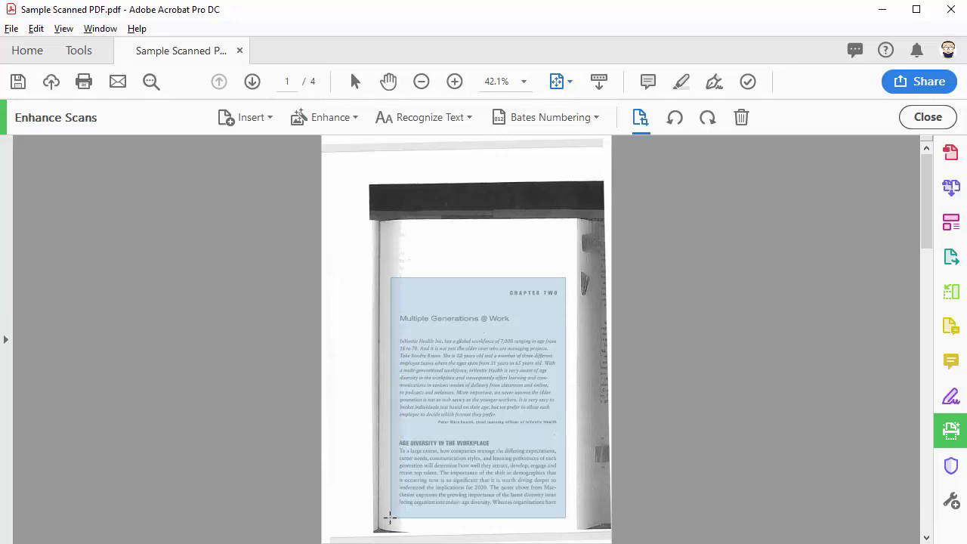
pyautogui.moveTo(390, 518); pyautogui.dragTo(390, 519)
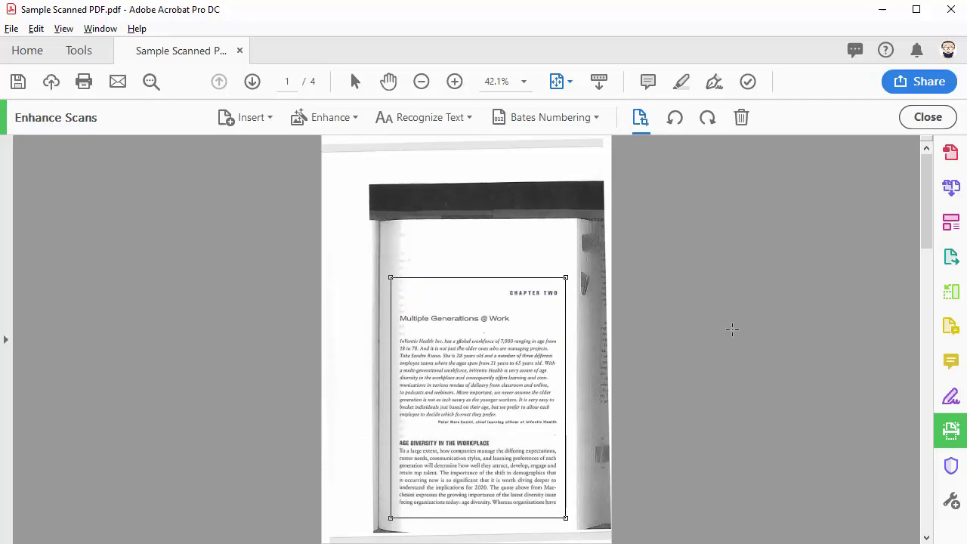
pyautogui.press('Return')
pyautogui.press('Return')
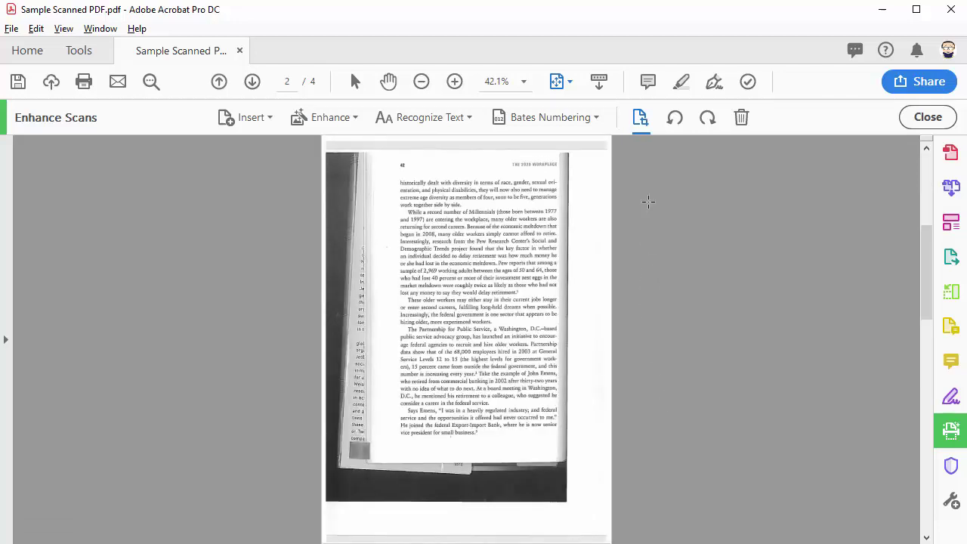
# Crop page 2 to its printed text, from the page header down to the last paragraph
pyautogui.moveTo(390, 442); pyautogui.dragTo(566, 153)
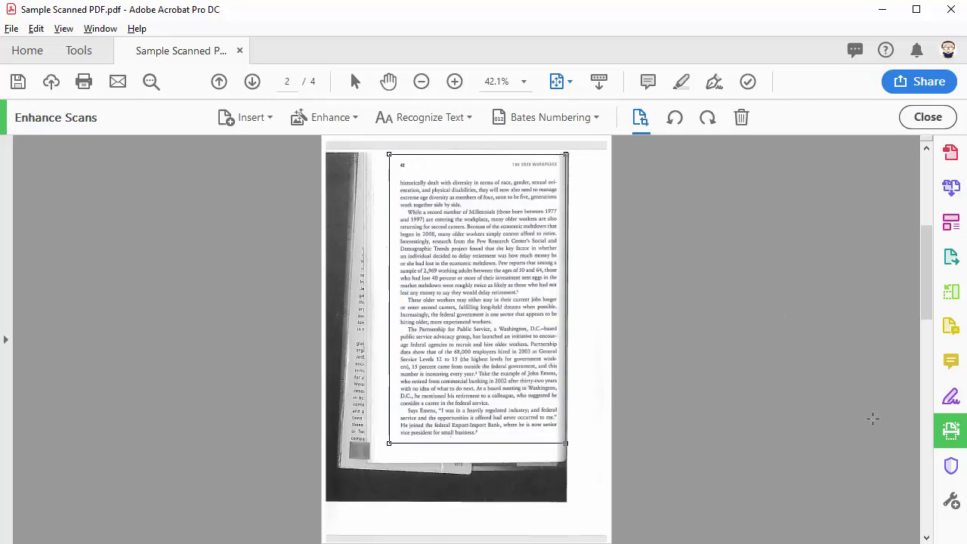
pyautogui.press('Return')
pyautogui.press('Return')
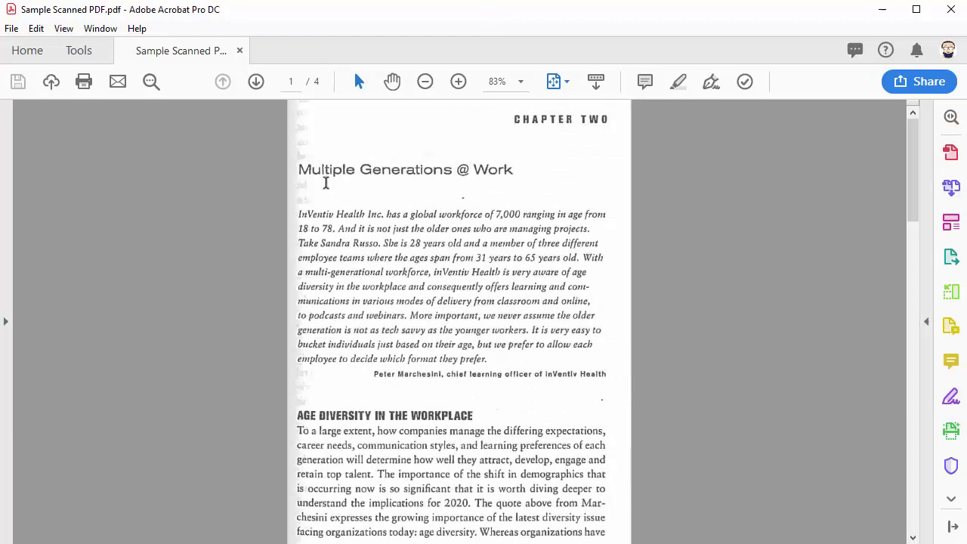
# Run a full accessibility check on all pages in the document, with an accessibility report created
pyautogui.click(85, 54)
pyautogui.scroll(-3, 426, 352)
pyautogui.scroll(-8, 423, 349)
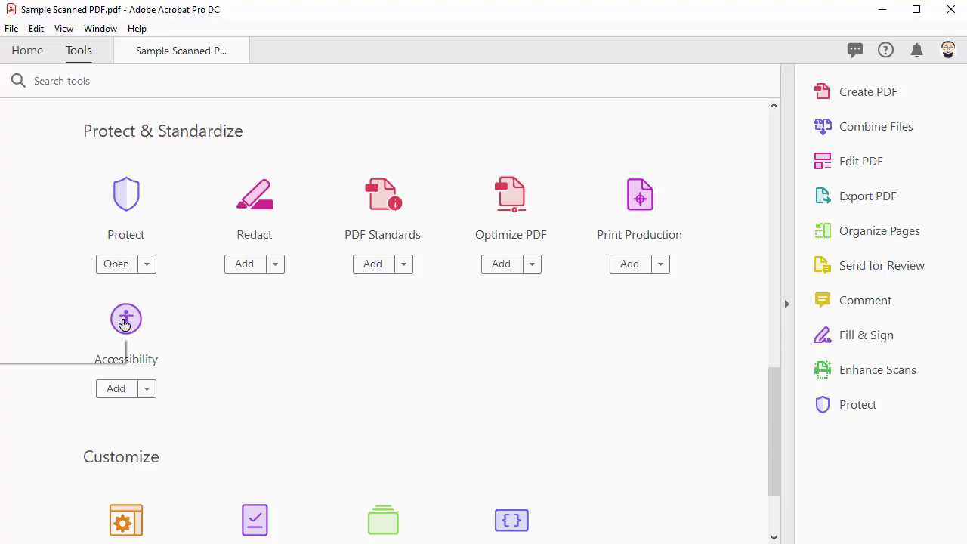
pyautogui.click(125, 325)
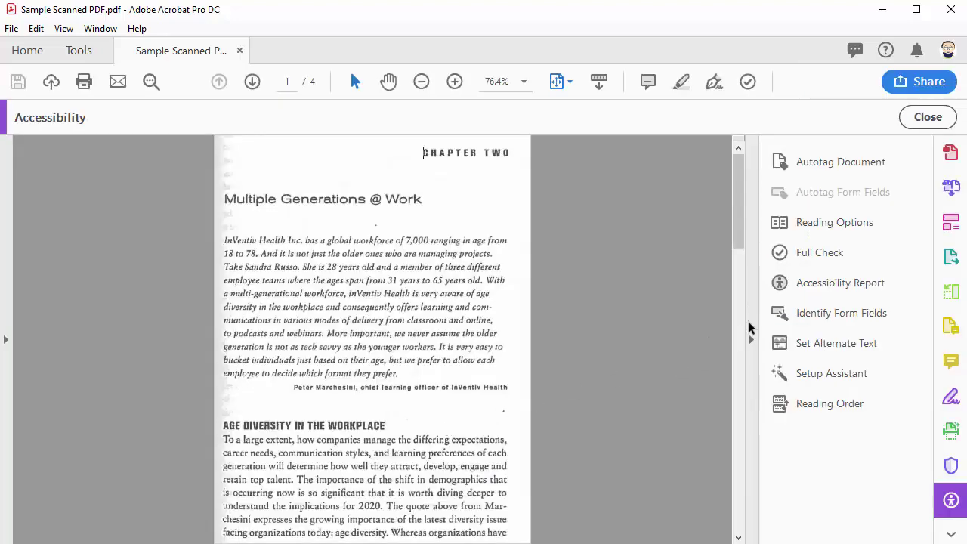
pyautogui.click(814, 254)
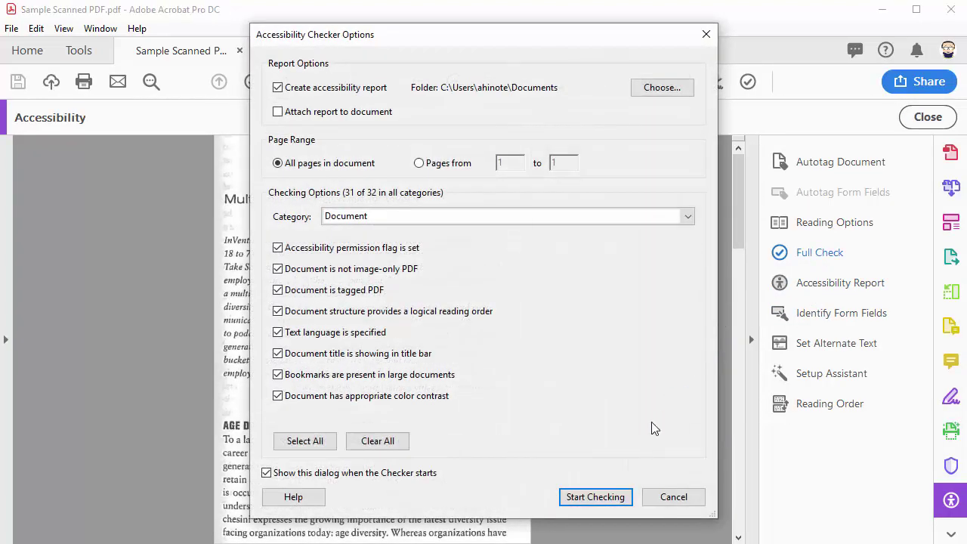
pyautogui.click(600, 496)
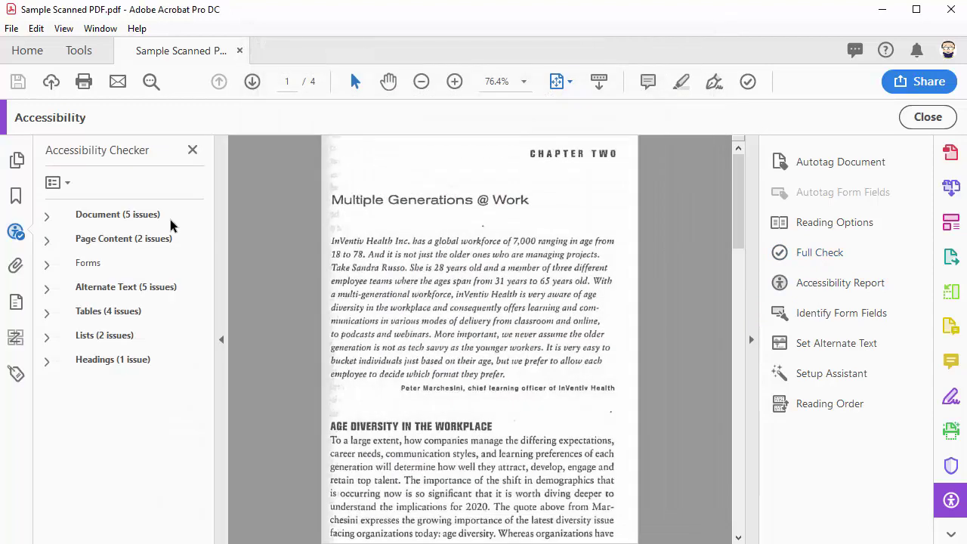
# Fix the failed Title check by setting the document title to "Multiple Generations @ Work"
pyautogui.click(47, 217)
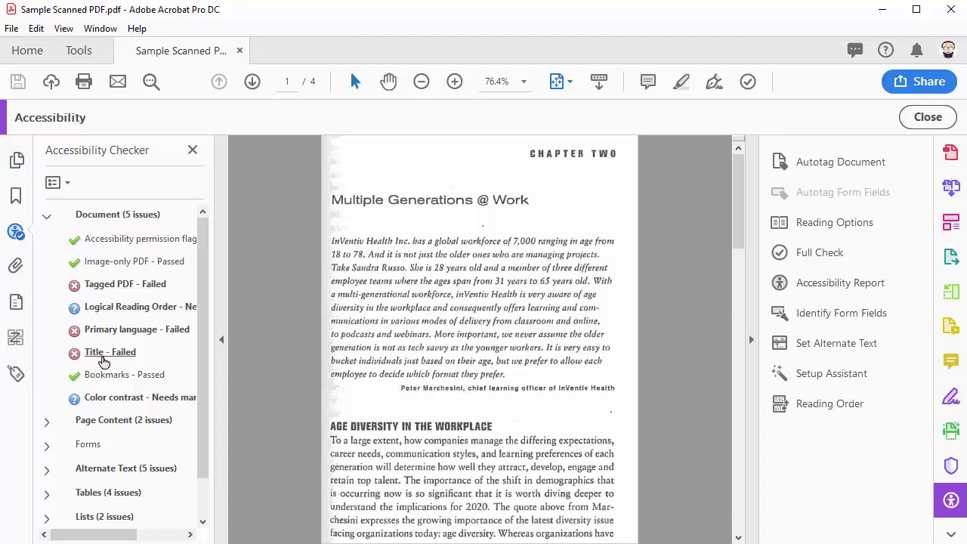
pyautogui.rightClick(105, 355)
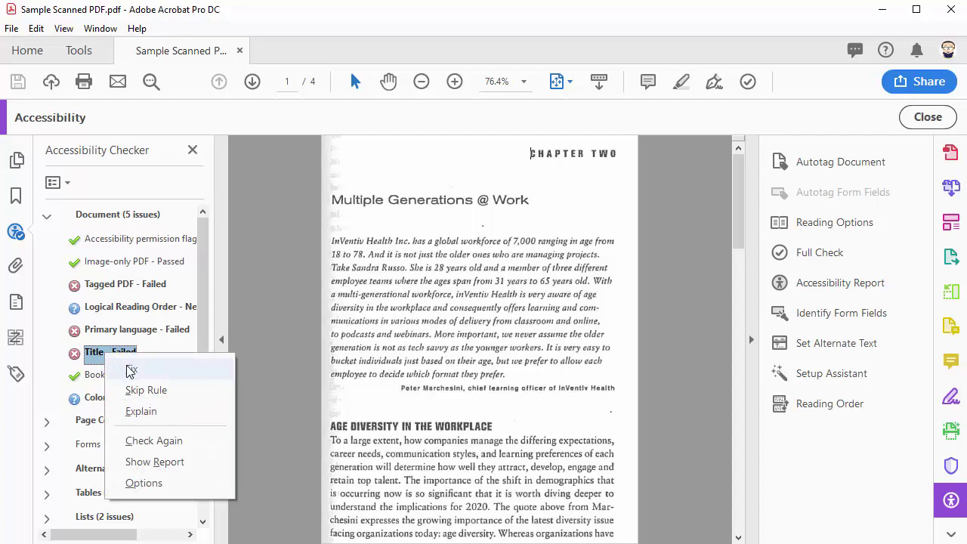
pyautogui.click(130, 370)
pyautogui.moveTo(479, 121); pyautogui.dragTo(680, 136)
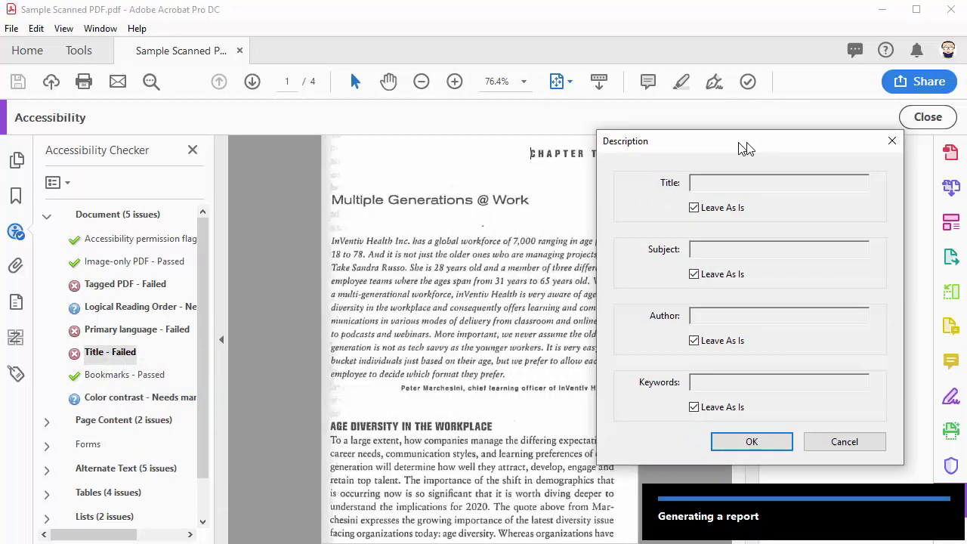
pyautogui.moveTo(745, 148); pyautogui.dragTo(724, 149)
pyautogui.click(704, 207)
pyautogui.click(702, 185)
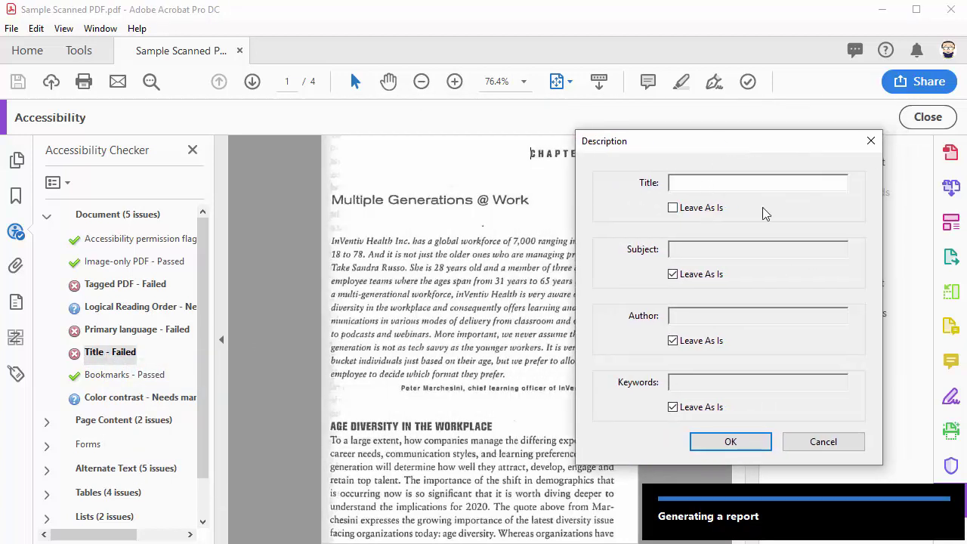
pyautogui.write('Multiple Generations @ Work')
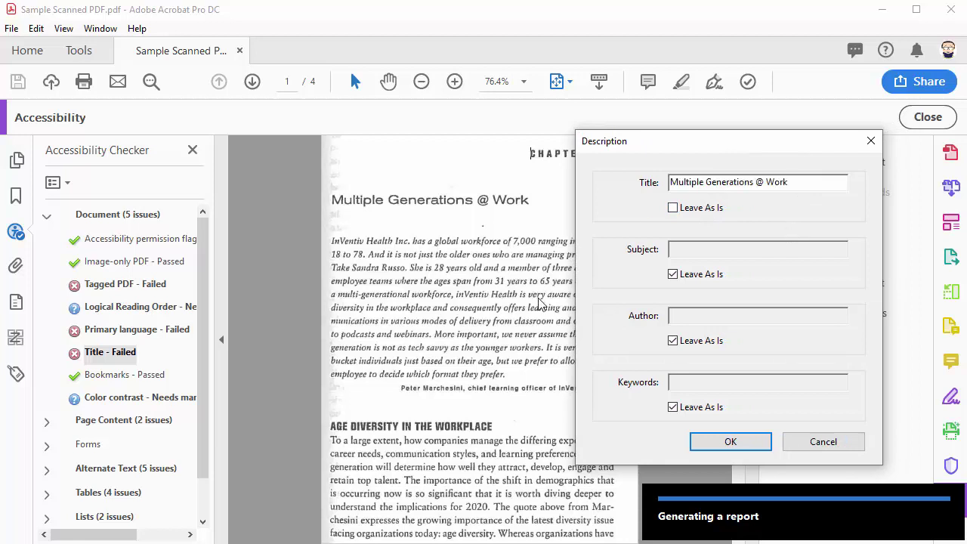
pyautogui.click(730, 441)
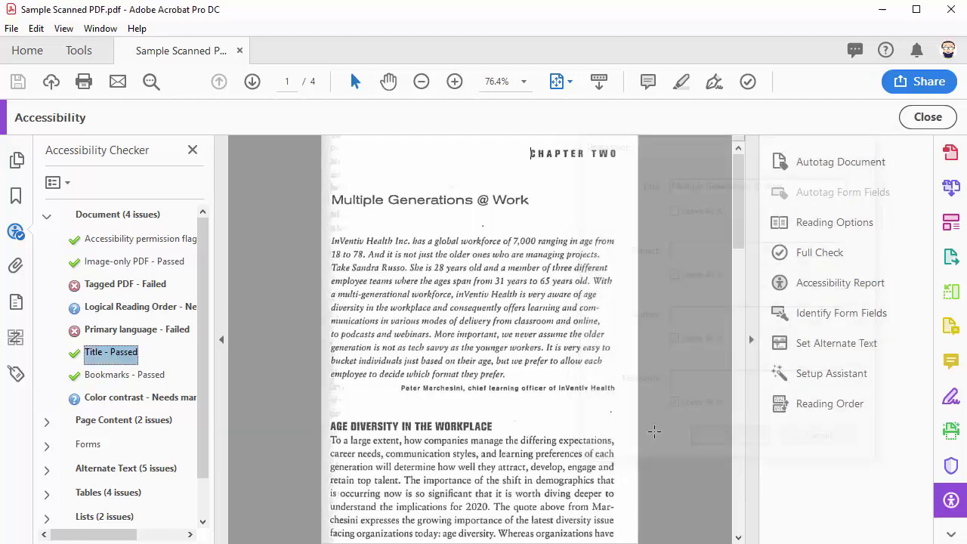
# Fix the failed Primary language check with English as the reading language, and fix the failed Tagged PDF check
pyautogui.rightClick(121, 330)
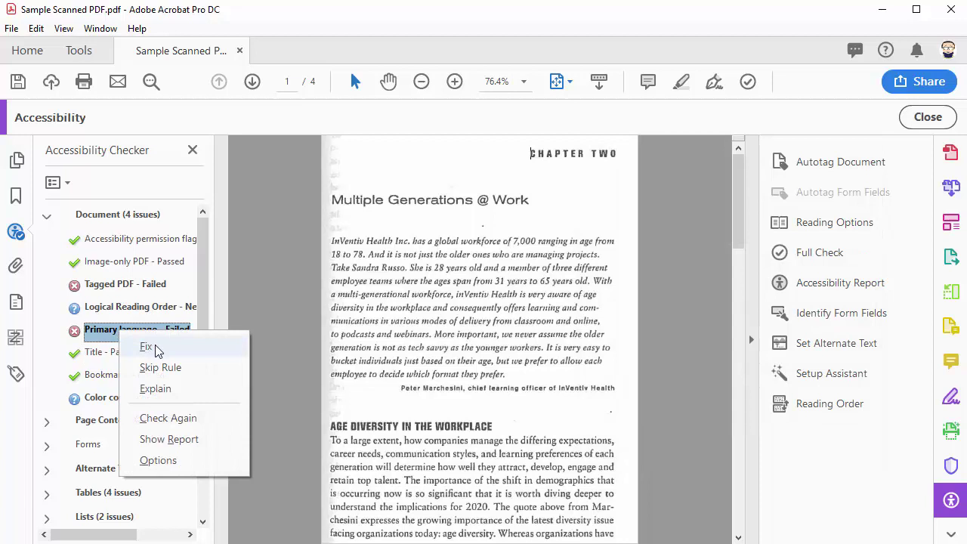
pyautogui.click(146, 347)
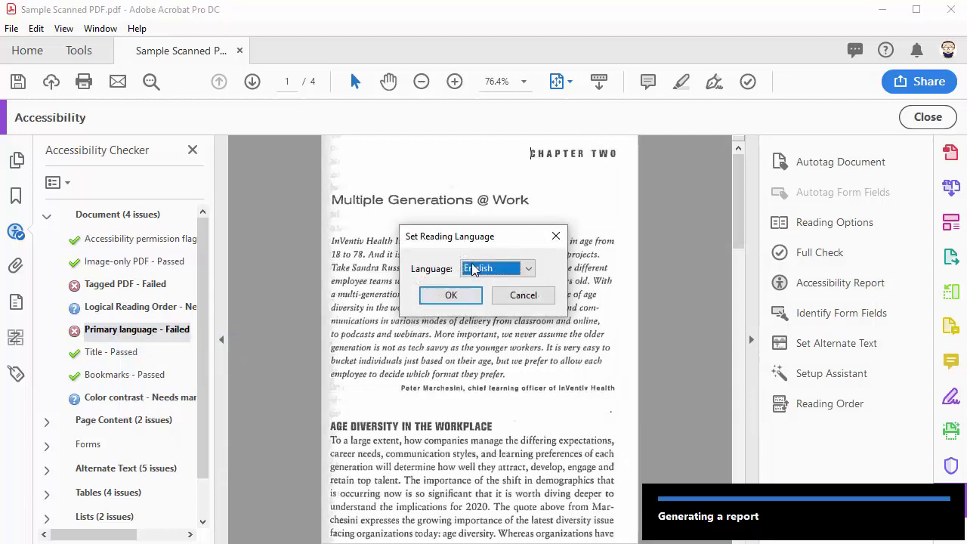
pyautogui.click(452, 295)
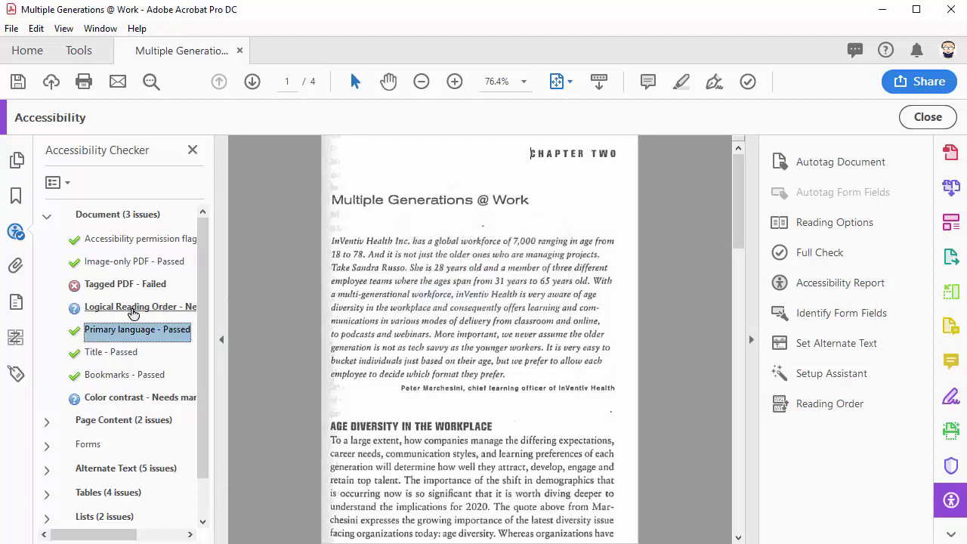
pyautogui.rightClick(108, 287)
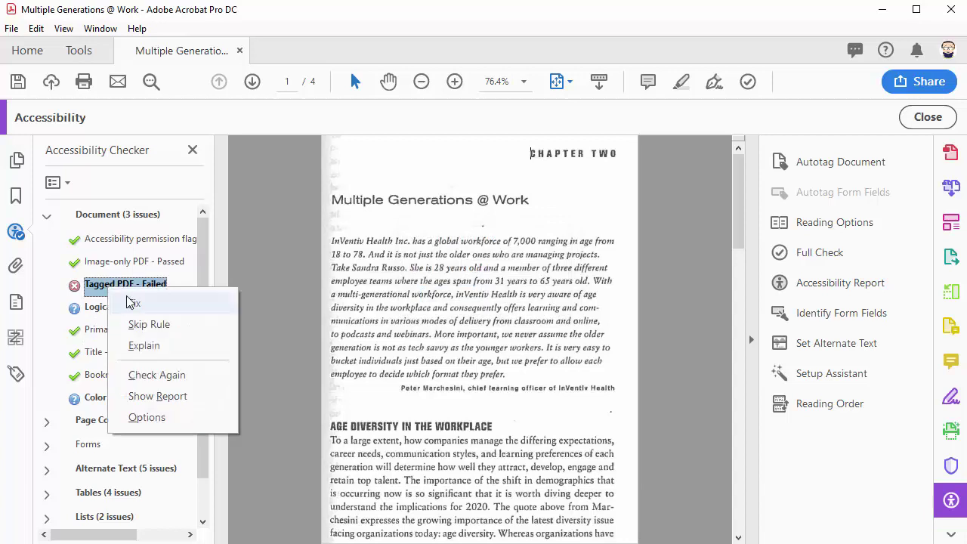
pyautogui.click(135, 304)
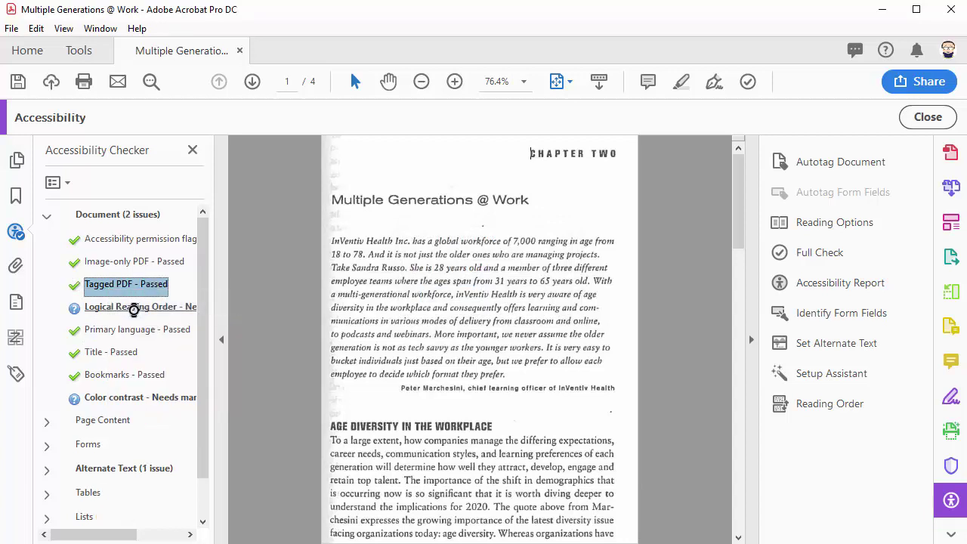
# Fix the Figures alternate text check with "Figure 2-2: U.S. Population by Generation", "Traditionalists, born prior to 1946: 46" and "Baby Boomers, born 1946-1964: 78"
pyautogui.click(46, 217)
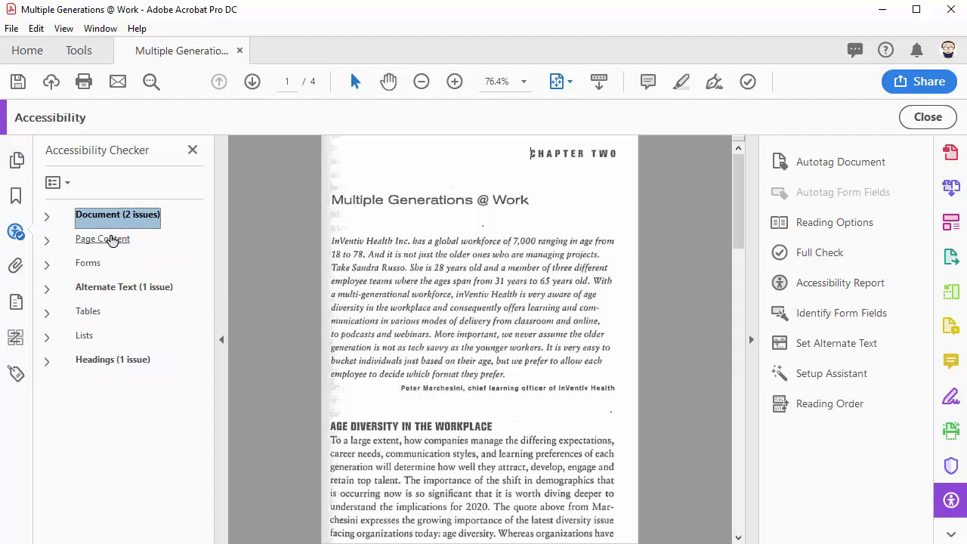
pyautogui.click(47, 290)
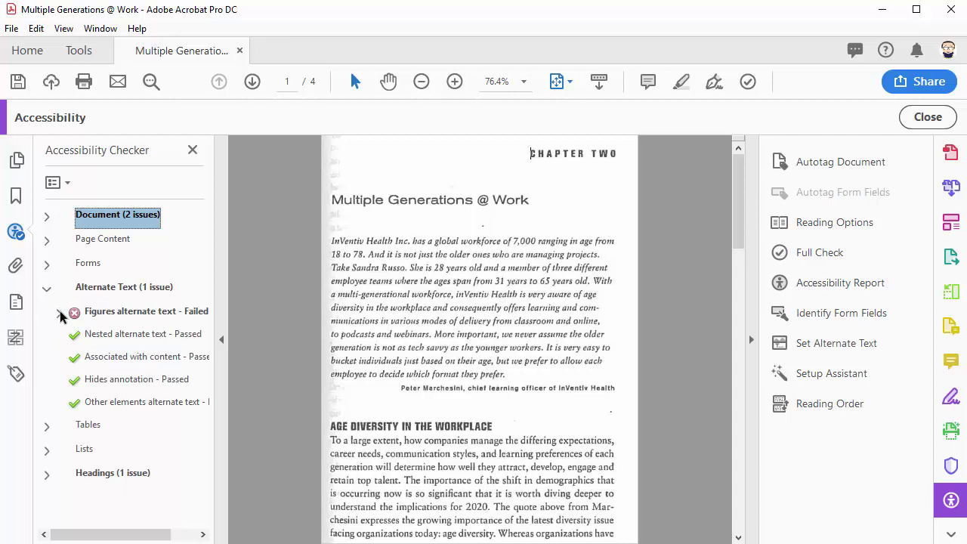
pyautogui.rightClick(109, 318)
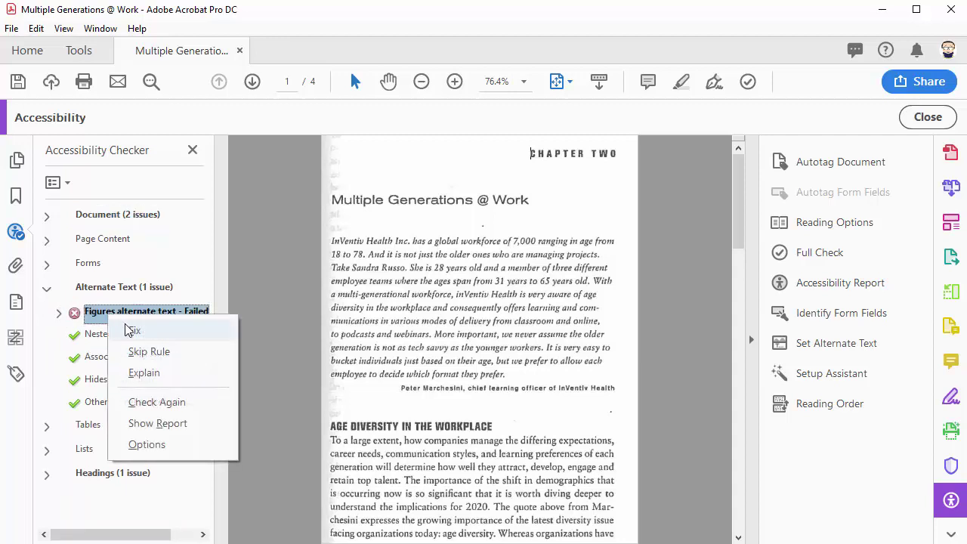
pyautogui.click(127, 329)
pyautogui.moveTo(438, 208); pyautogui.dragTo(173, 185)
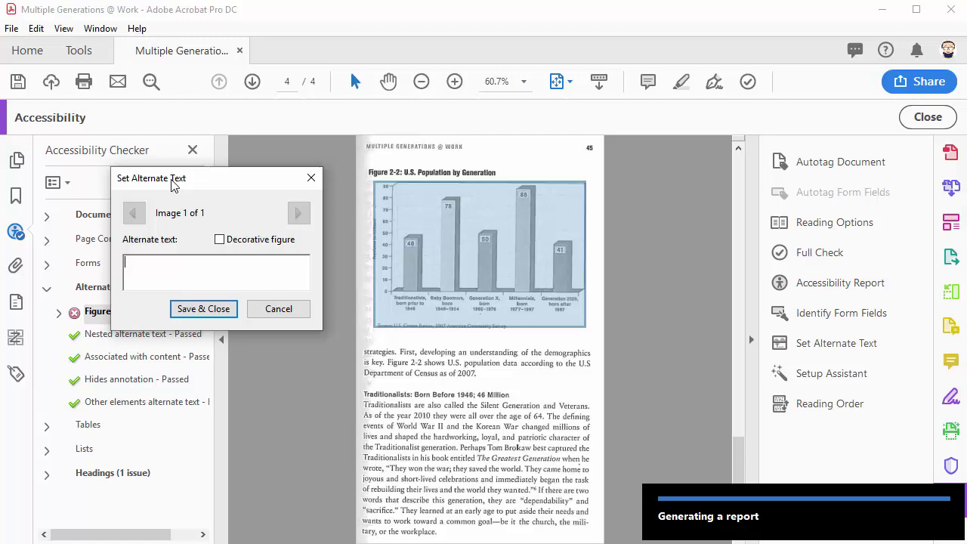
pyautogui.hotkey('ctrl', '2')
pyautogui.moveTo(138, 181); pyautogui.dragTo(61, 210)
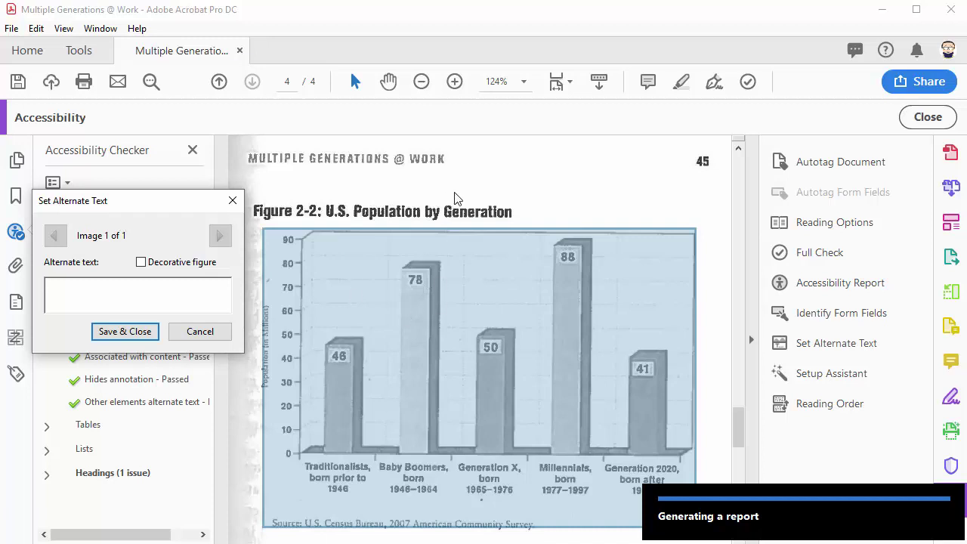
pyautogui.write('Figure 2-2: U.S. Population by Generation')
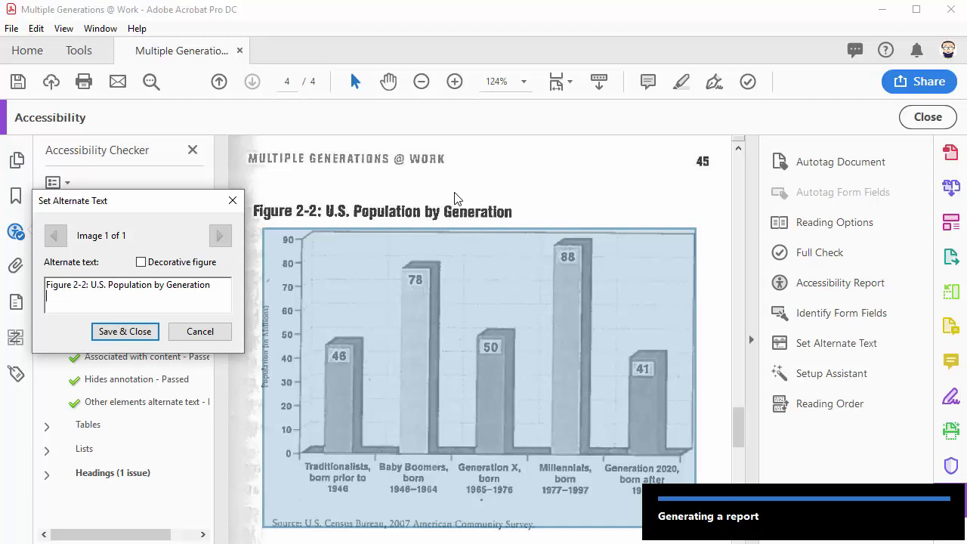
pyautogui.write('Traditionalists, born prior to 1946: 46 Baby Boomers, born 1946-1964: 78')
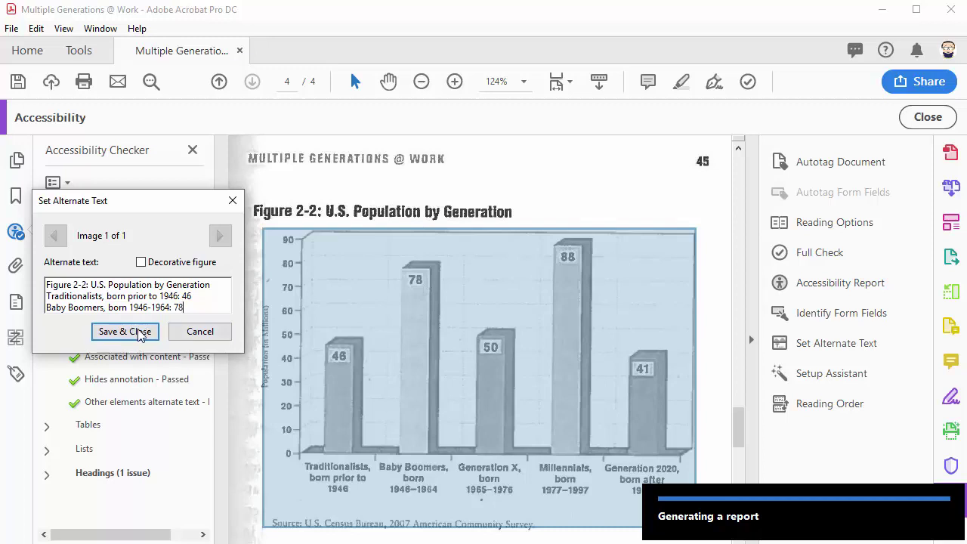
pyautogui.click(141, 262)
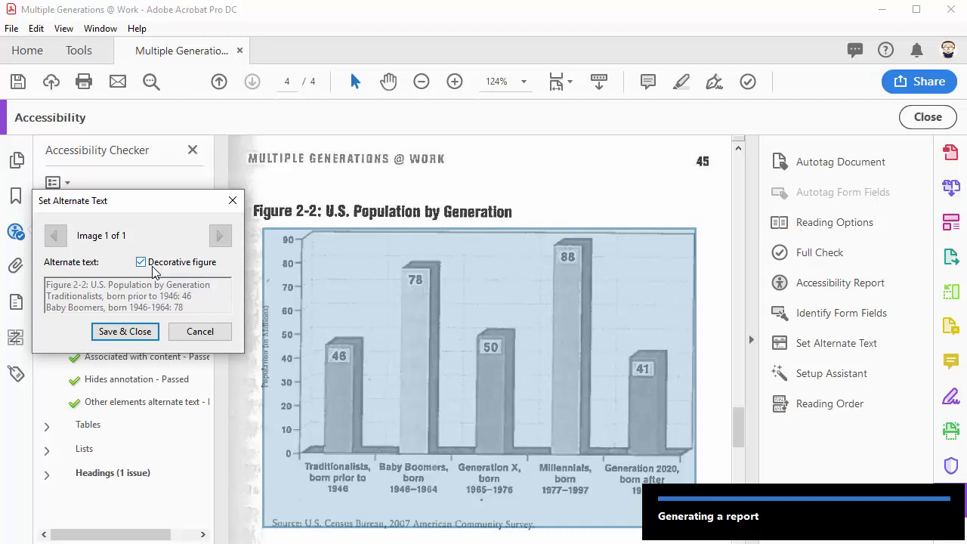
pyautogui.click(154, 271)
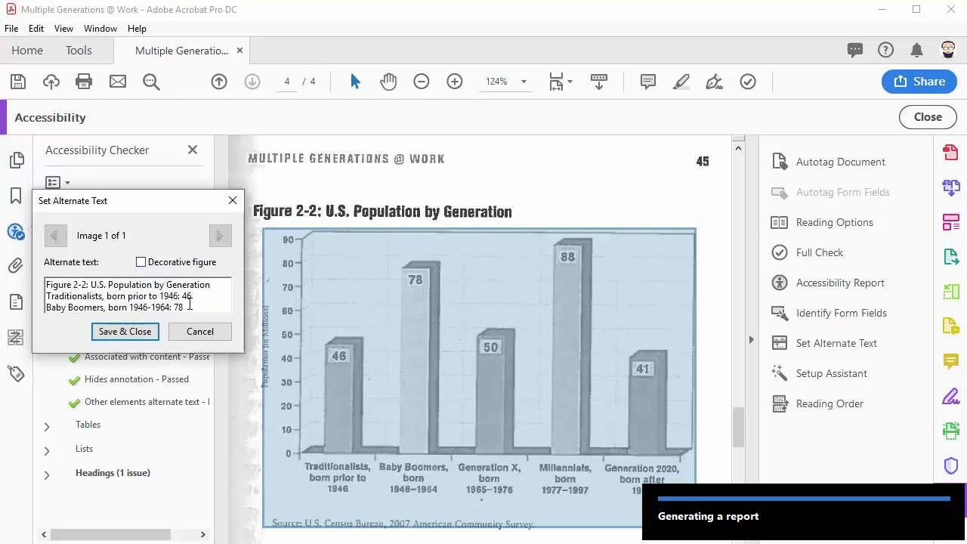
pyautogui.click(137, 333)
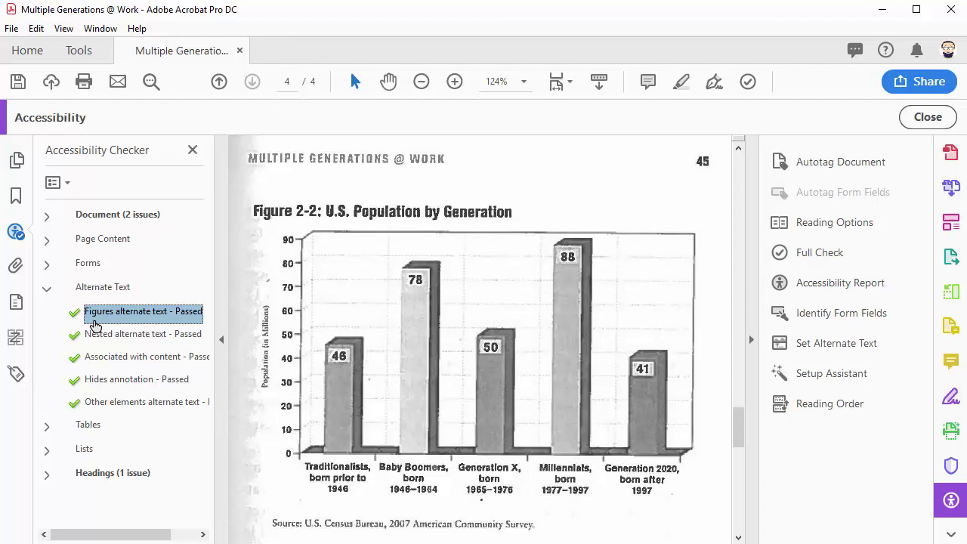
# For the failed Appropriate nesting check, tag the page 1 title as Heading 1 and "AGE DIVERSITY IN THE WORKPLACE" as Heading 2 with Reading Order
pyautogui.click(45, 288)
pyautogui.click(46, 359)
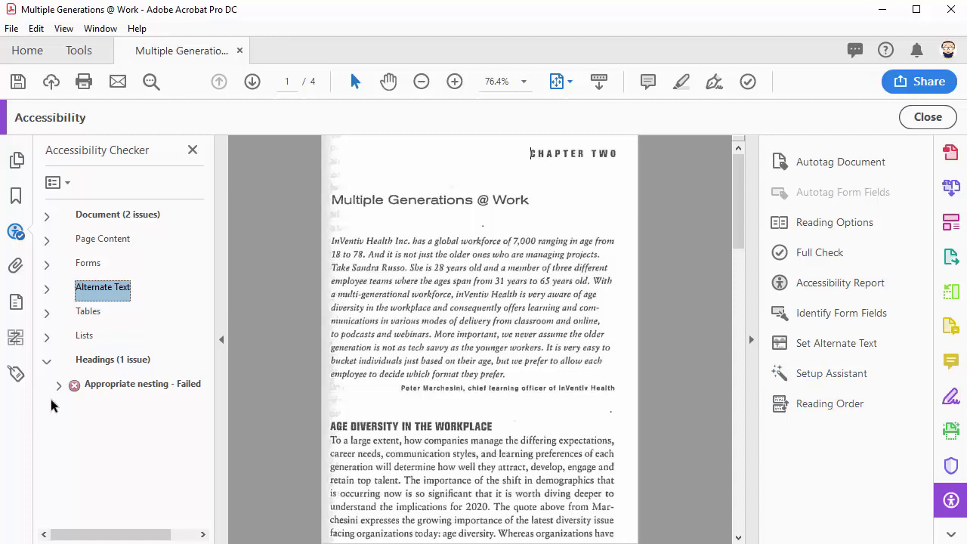
pyautogui.click(57, 385)
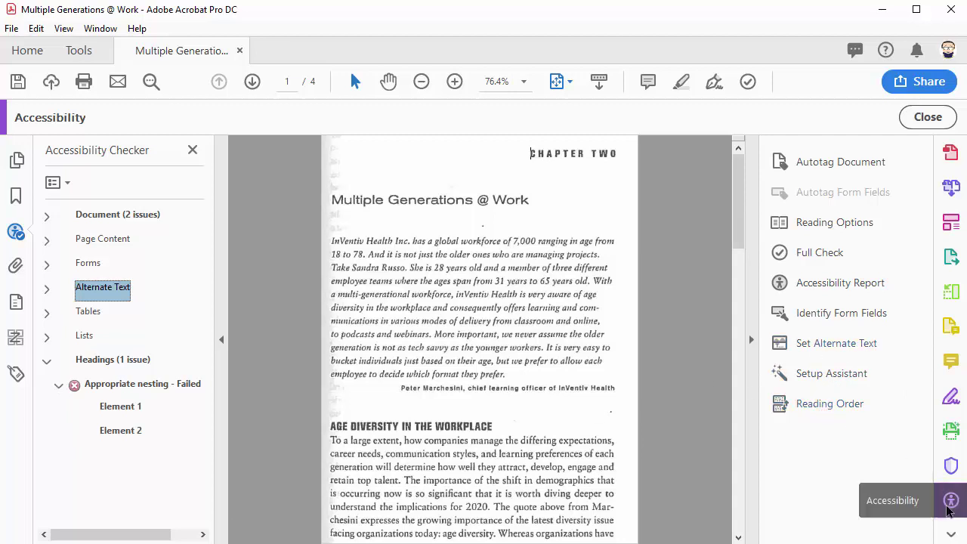
pyautogui.click(812, 410)
pyautogui.moveTo(562, 39); pyautogui.dragTo(740, 47)
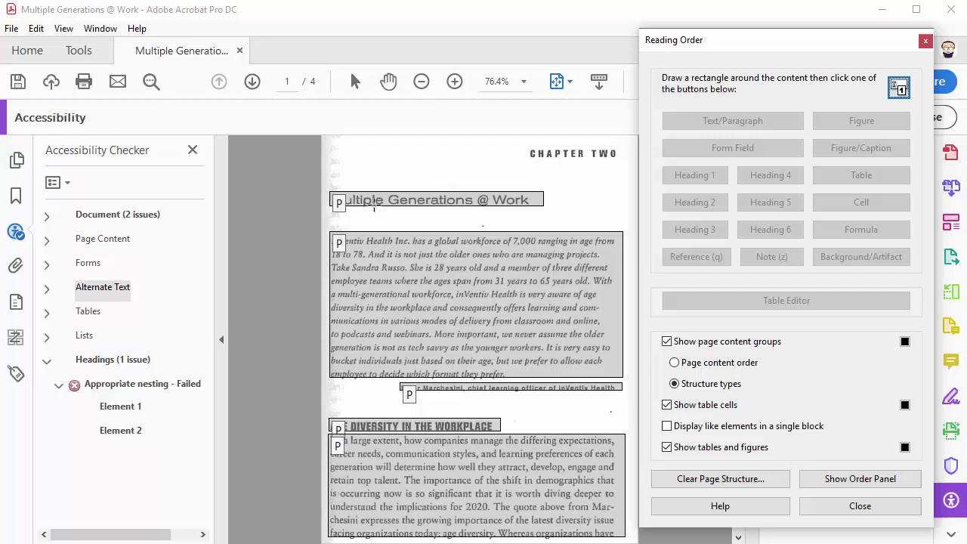
pyautogui.click(338, 204)
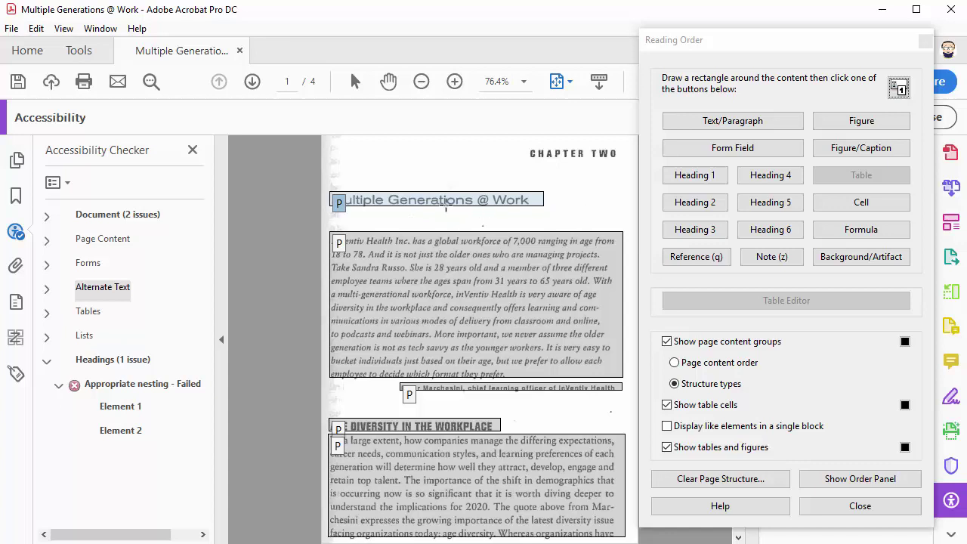
pyautogui.click(695, 175)
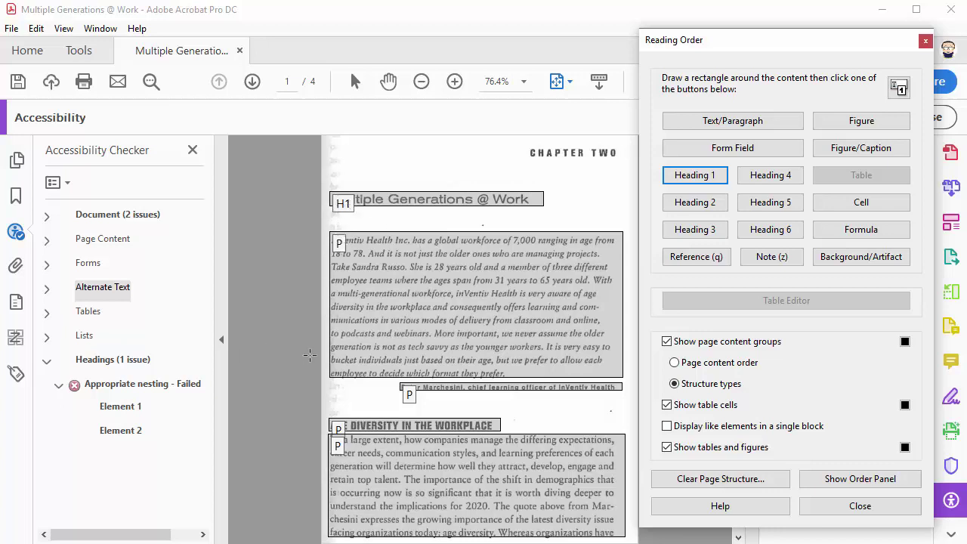
pyautogui.click(338, 426)
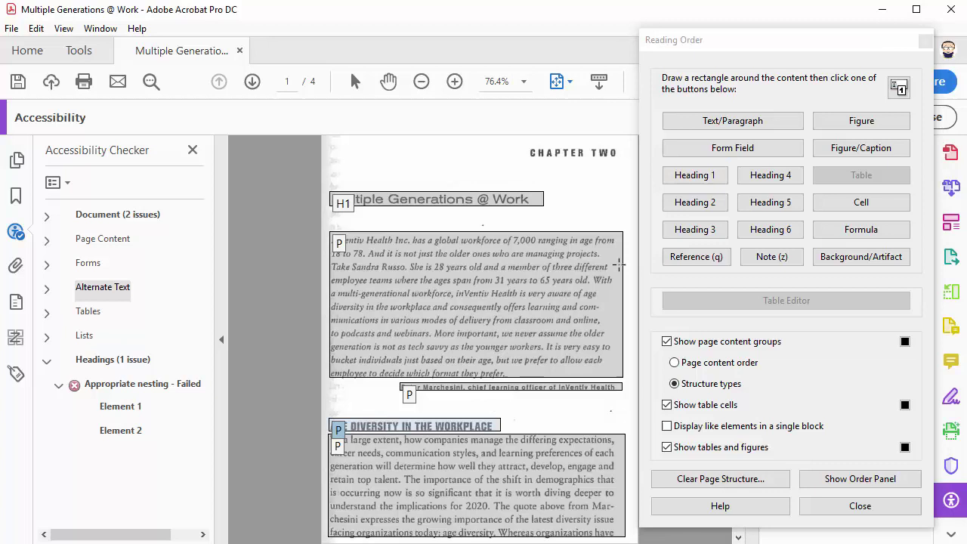
pyautogui.click(689, 205)
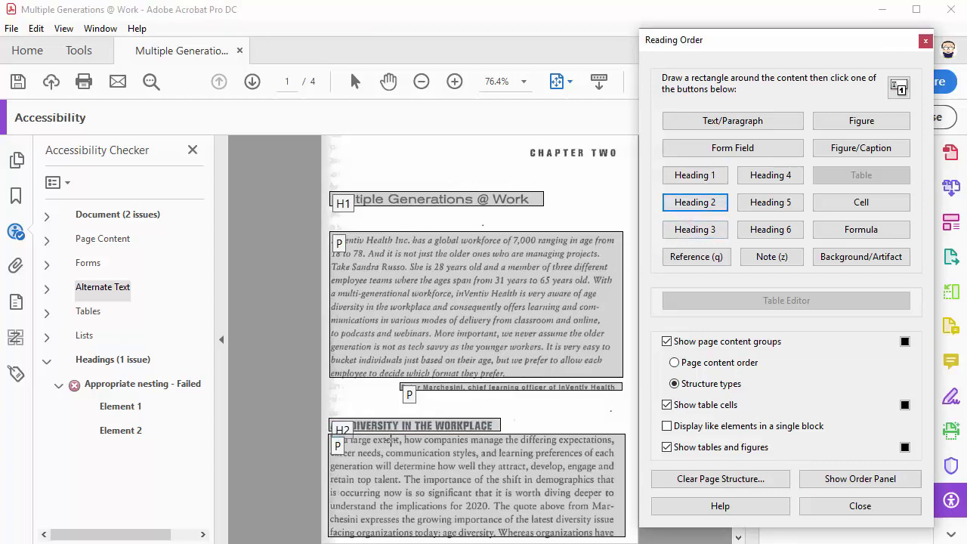
# Tag the flagged running header on page 3 as Text/Paragraph and check the heading nesting again
pyautogui.click(140, 384)
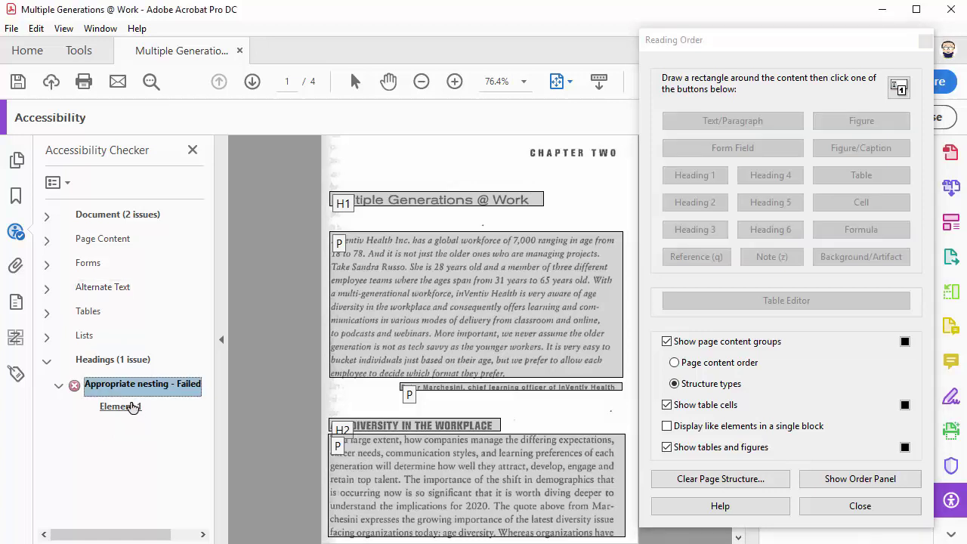
pyautogui.click(131, 407)
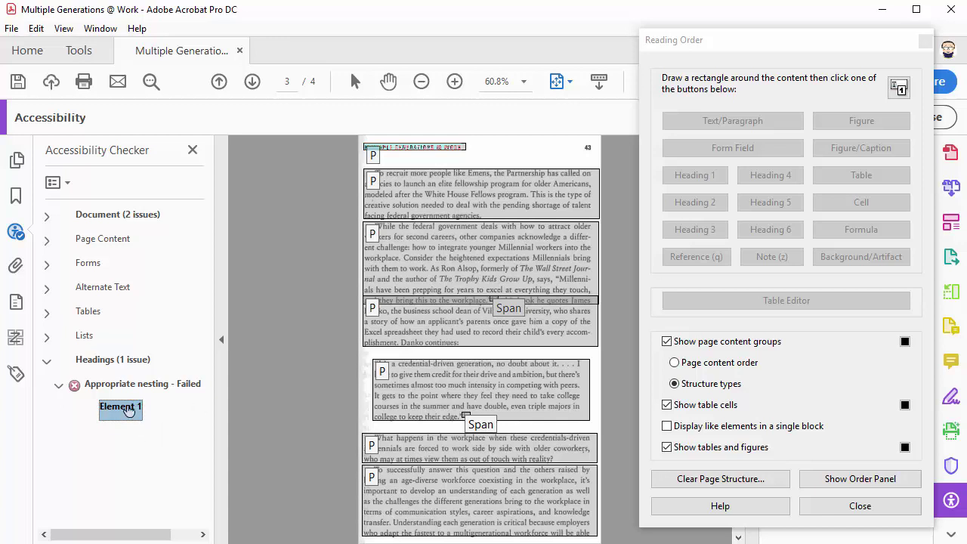
pyautogui.click(372, 155)
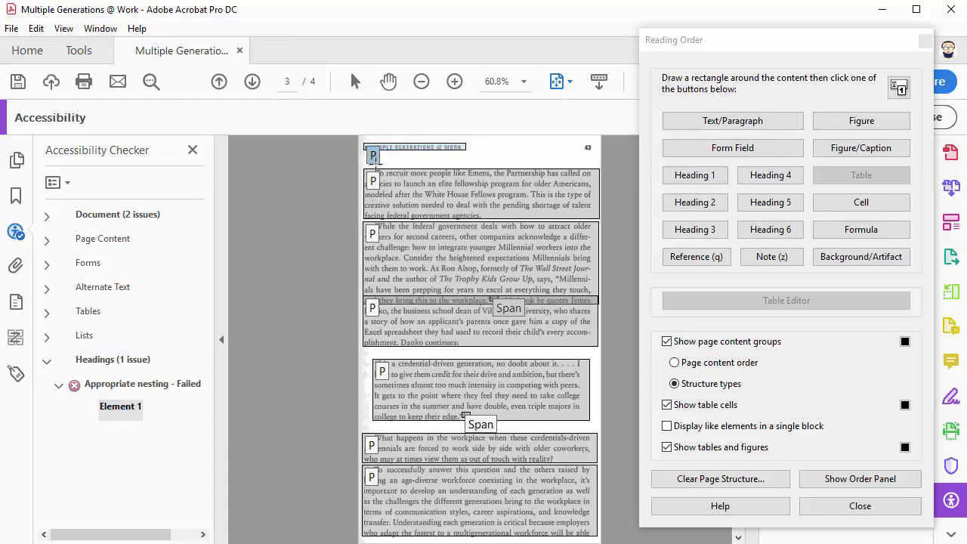
pyautogui.click(707, 125)
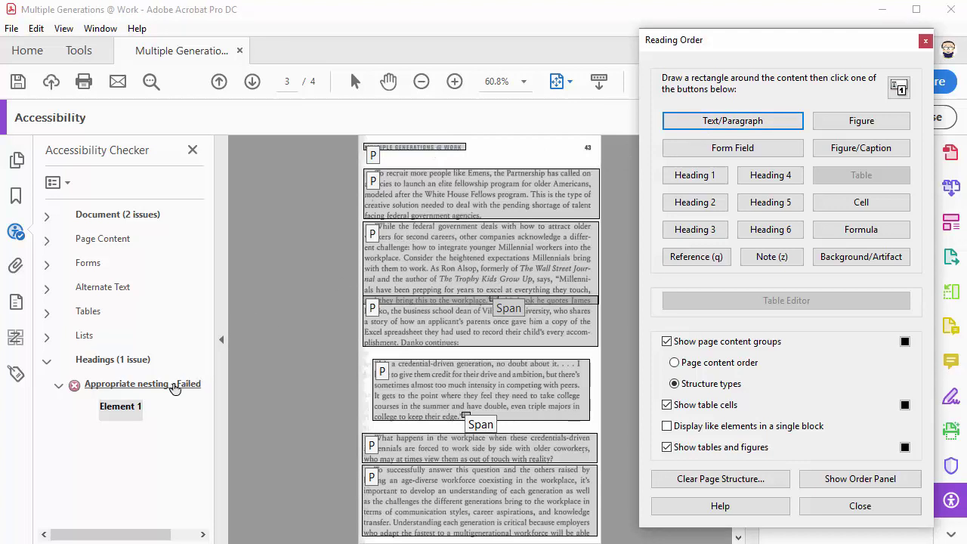
pyautogui.rightClick(127, 386)
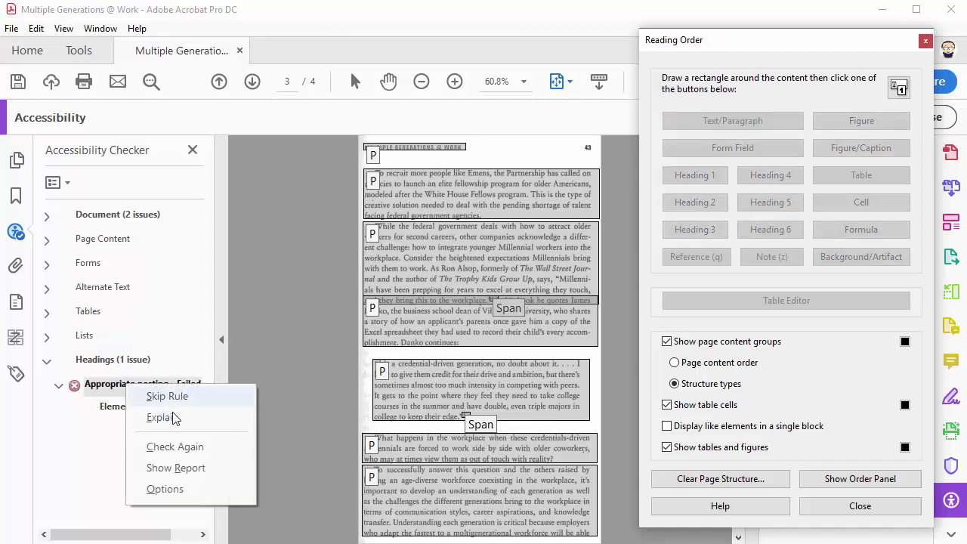
pyautogui.click(169, 448)
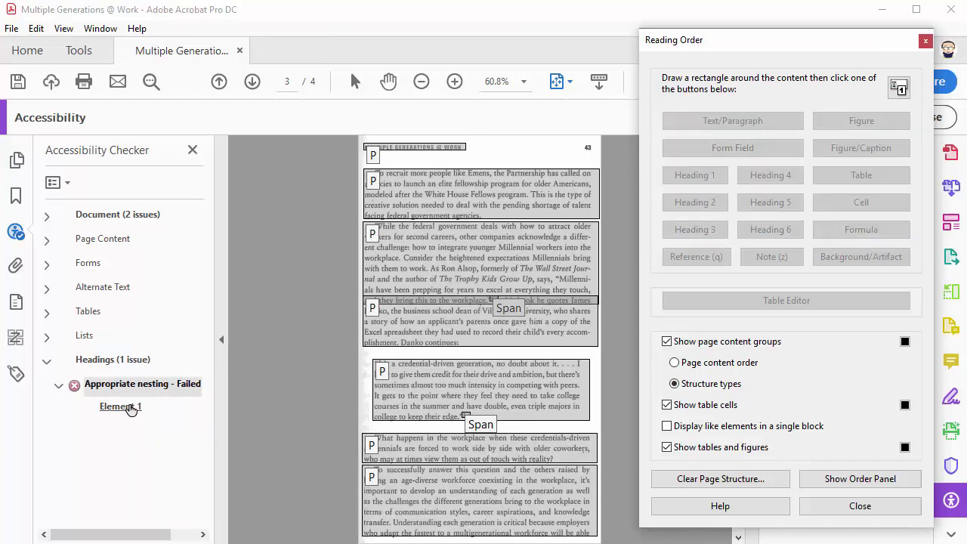
# Go to the remaining flagged element, tag the running header on page 4 as Text/Paragraph, and recheck the heading nesting
pyautogui.click(127, 407)
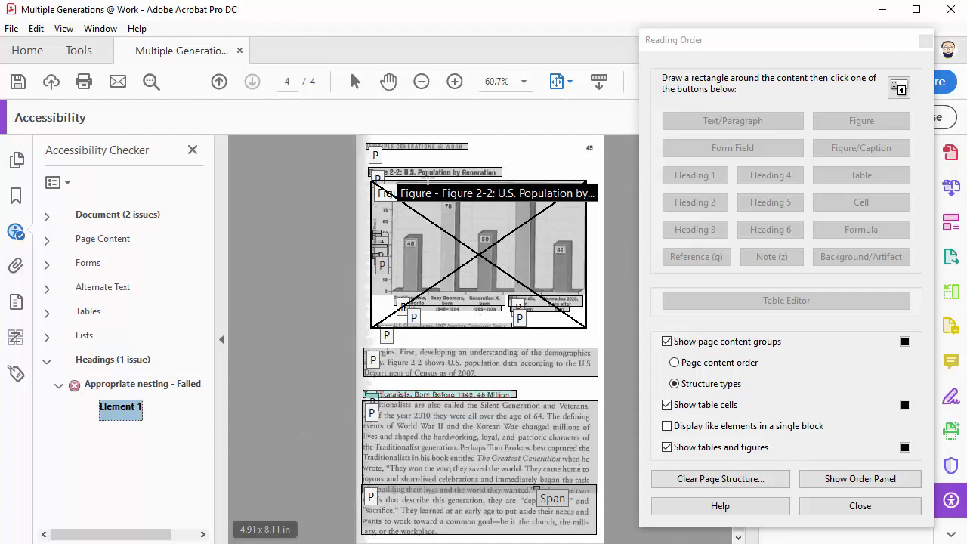
pyautogui.click(369, 156)
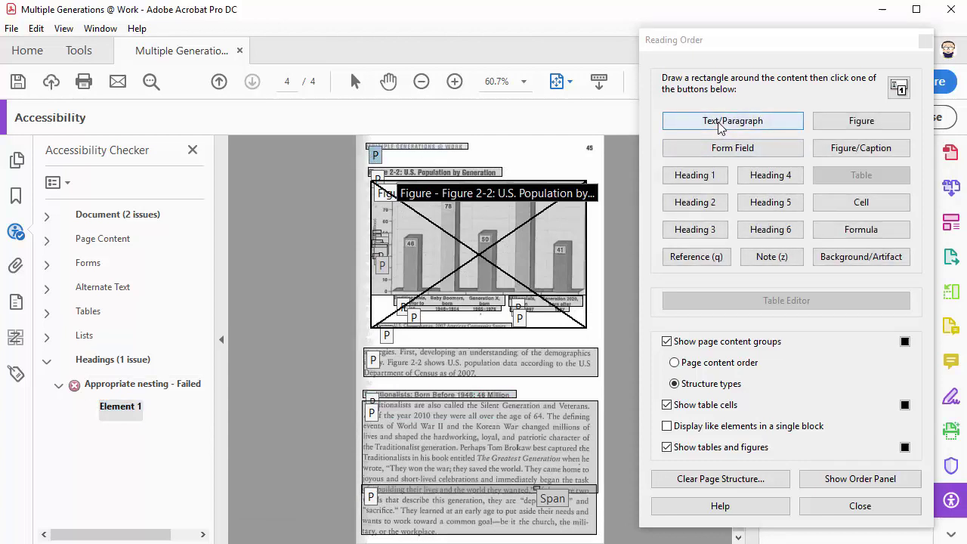
pyautogui.rightClick(131, 389)
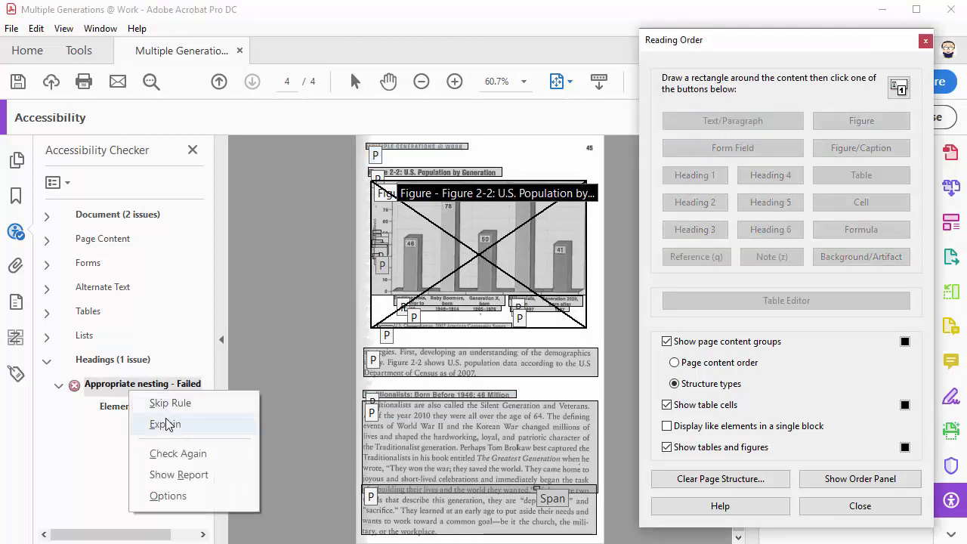
pyautogui.click(186, 461)
# Tag the flagged subheading "Traditionalists: Born Before 1946; 46 Million" as Heading 2 and rerun the Appropriate nesting check
pyautogui.click(133, 411)
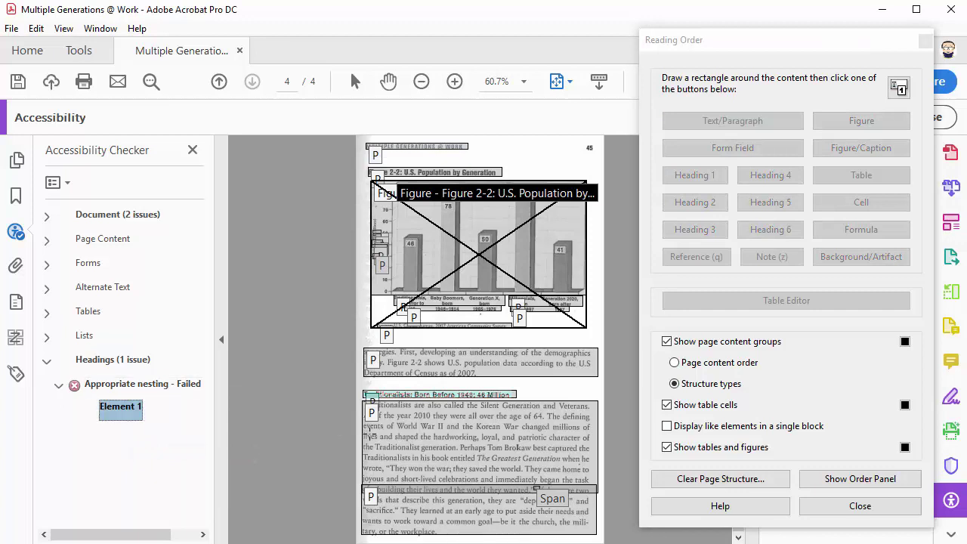
pyautogui.click(371, 394)
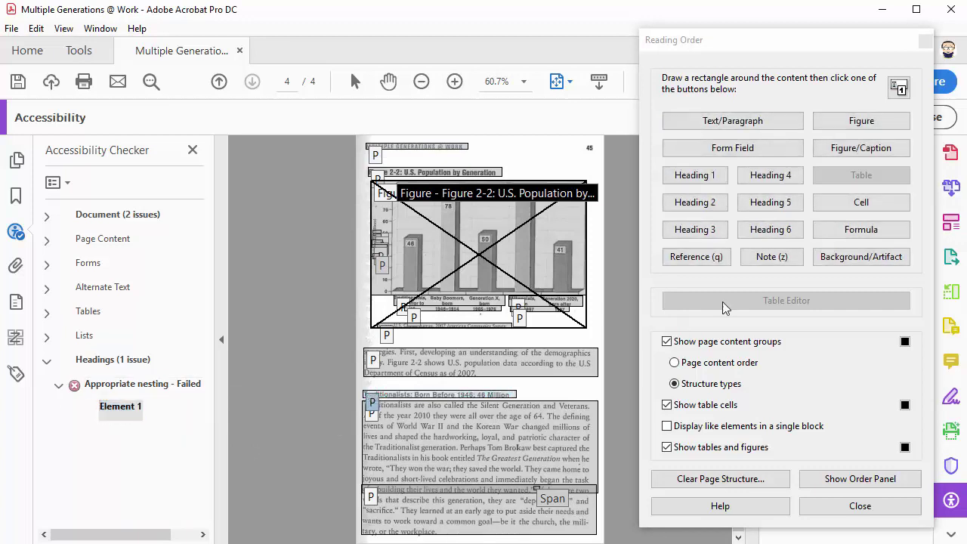
pyautogui.click(702, 204)
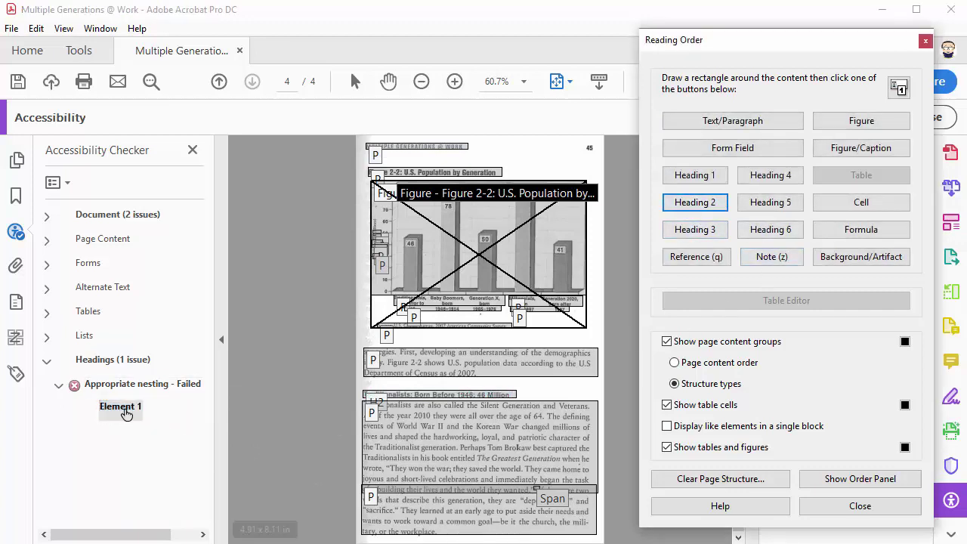
pyautogui.rightClick(132, 387)
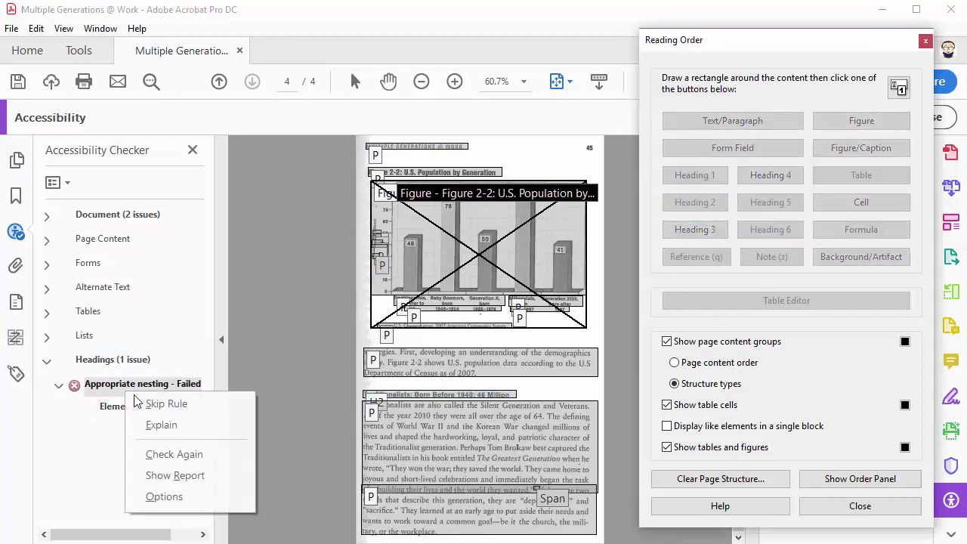
pyautogui.click(166, 454)
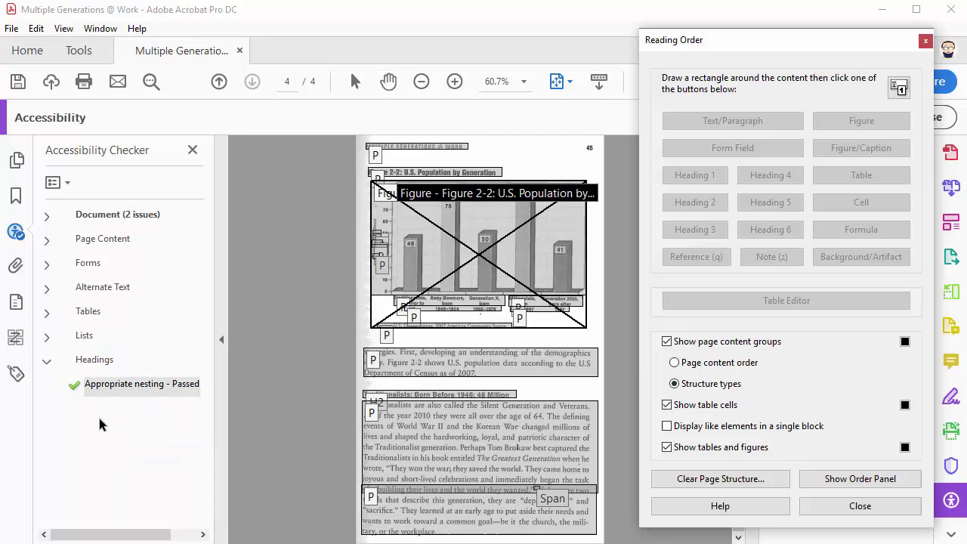
# Close the Reading Order tool, collapse the Headings results, and expand the Document results in the checker
pyautogui.click(46, 361)
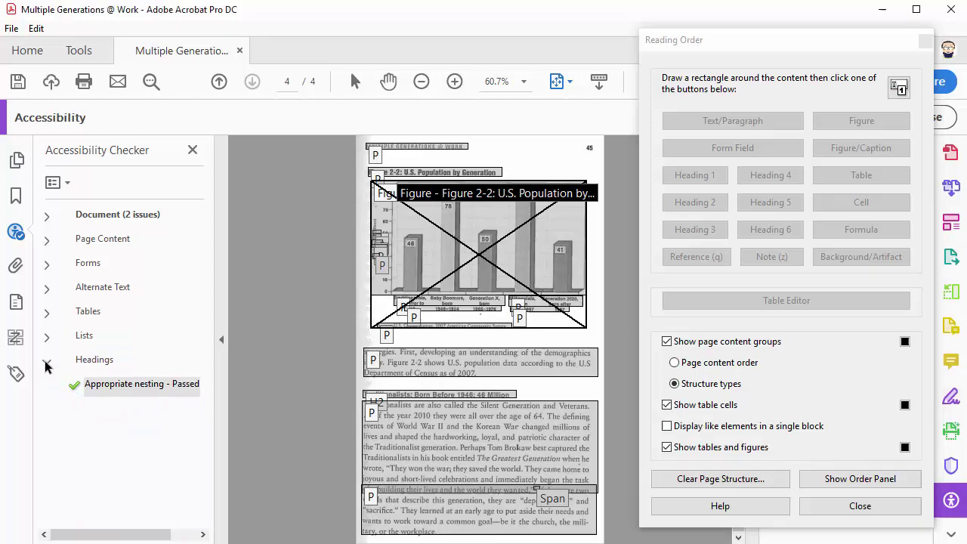
pyautogui.click(852, 506)
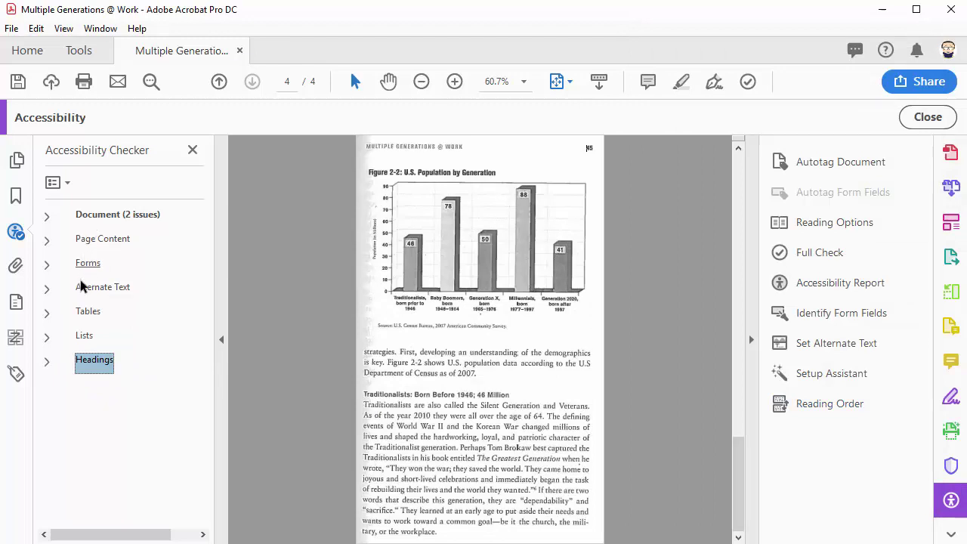
pyautogui.click(44, 217)
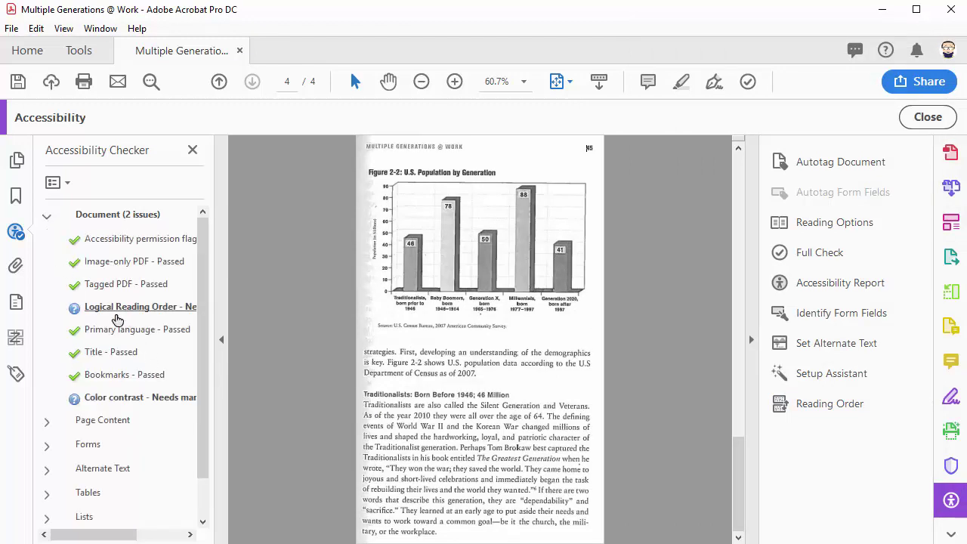